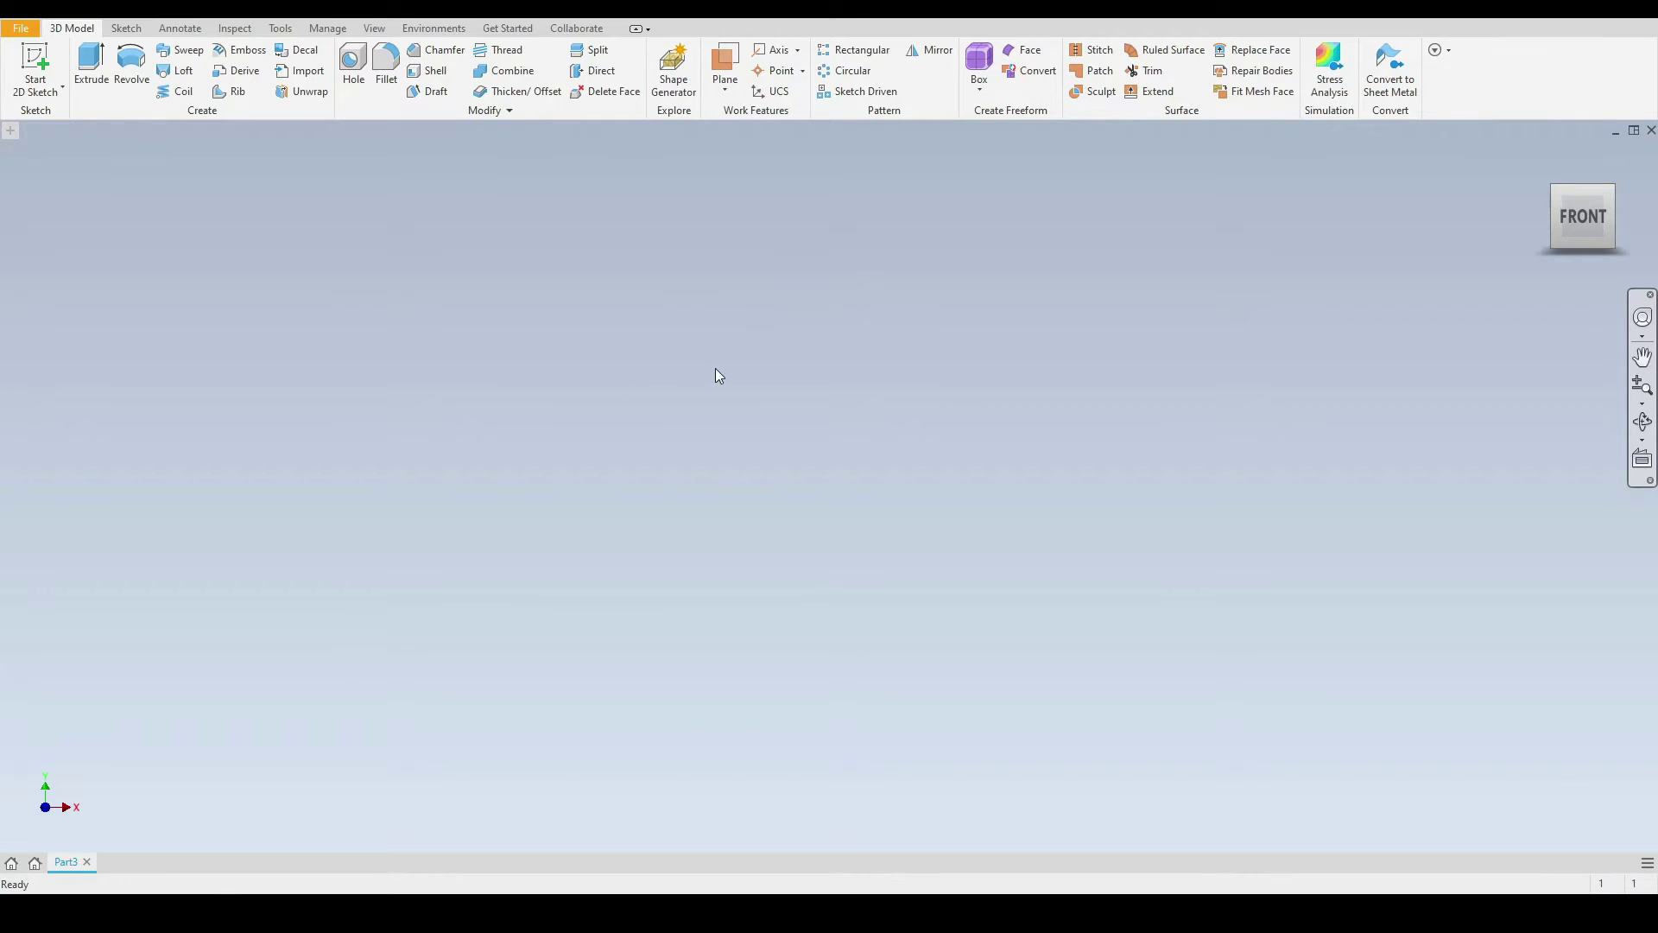
Switch the ribbon from the 3D modelling commands to the Sketch commands.
{"action": "left_click", "coordinate": [129, 32]}
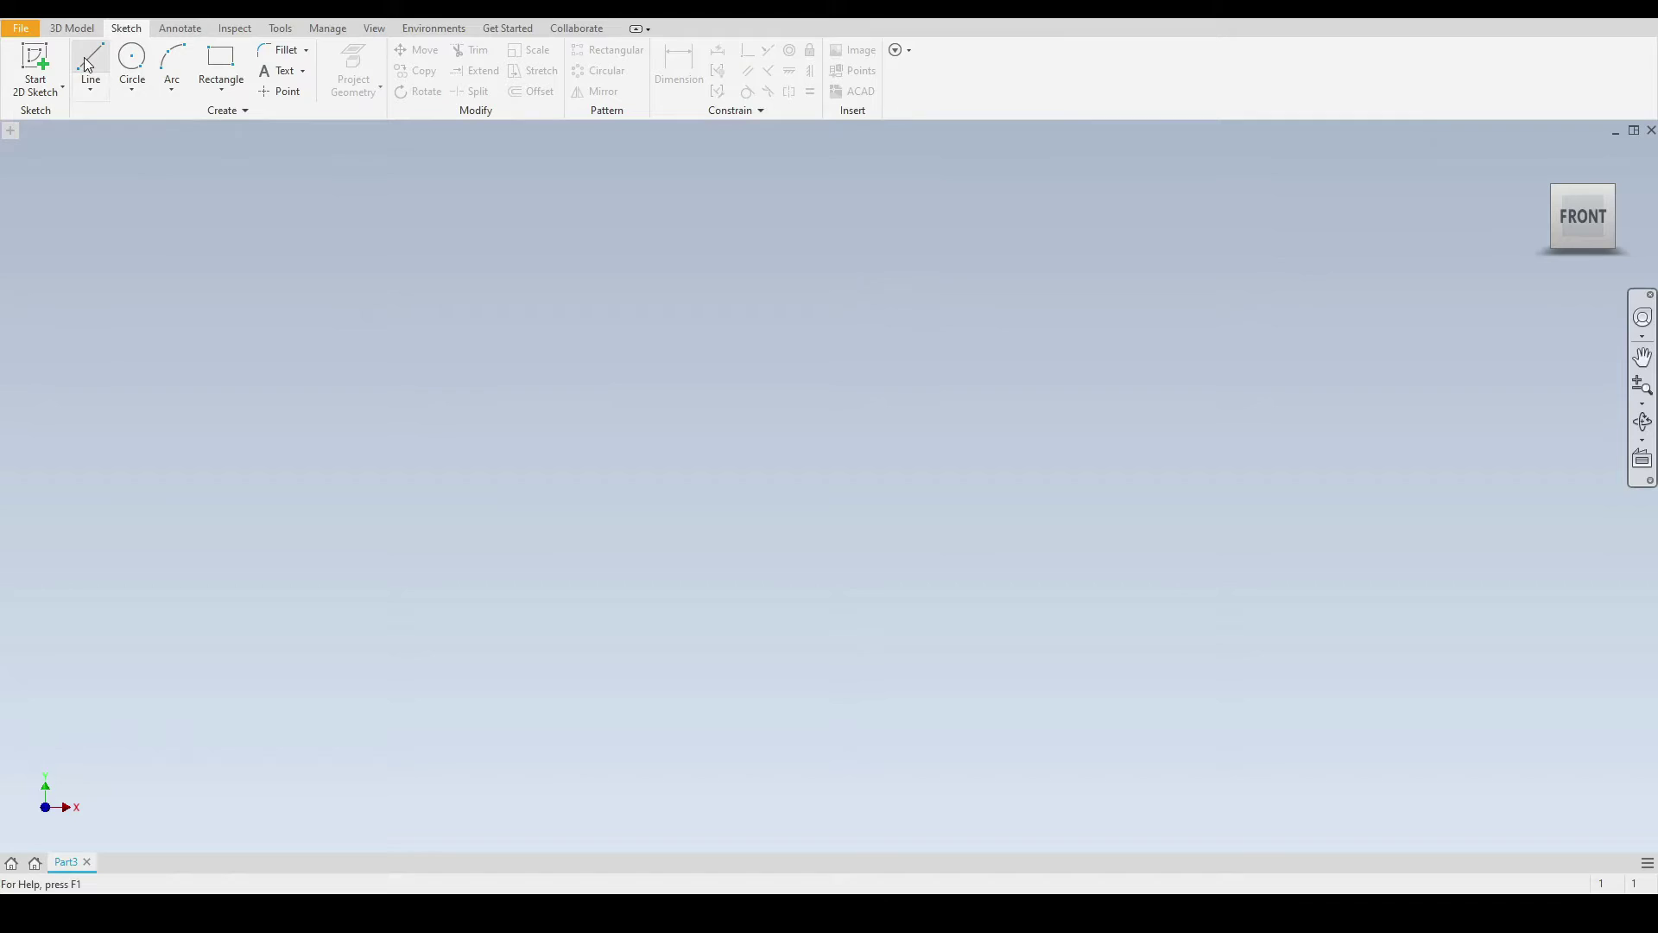
Preview the Line dropdown options, then start the Line tool with L.
{"action": "left_click", "coordinate": [90, 88]}
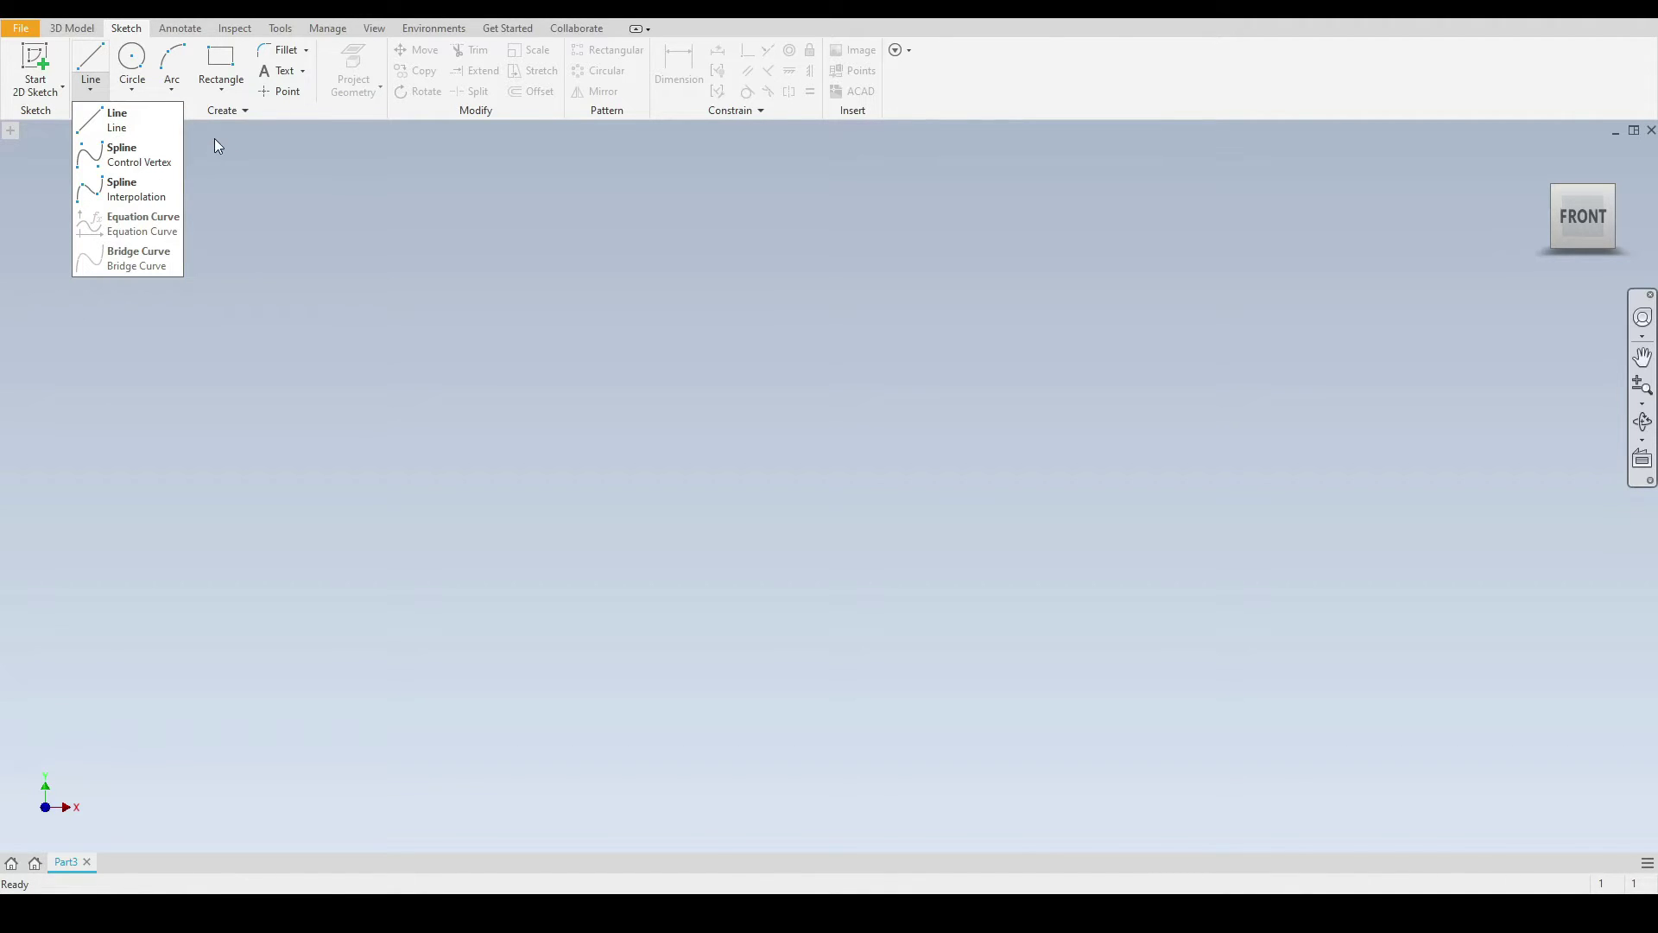
{"action": "left_click", "coordinate": [460, 339]}
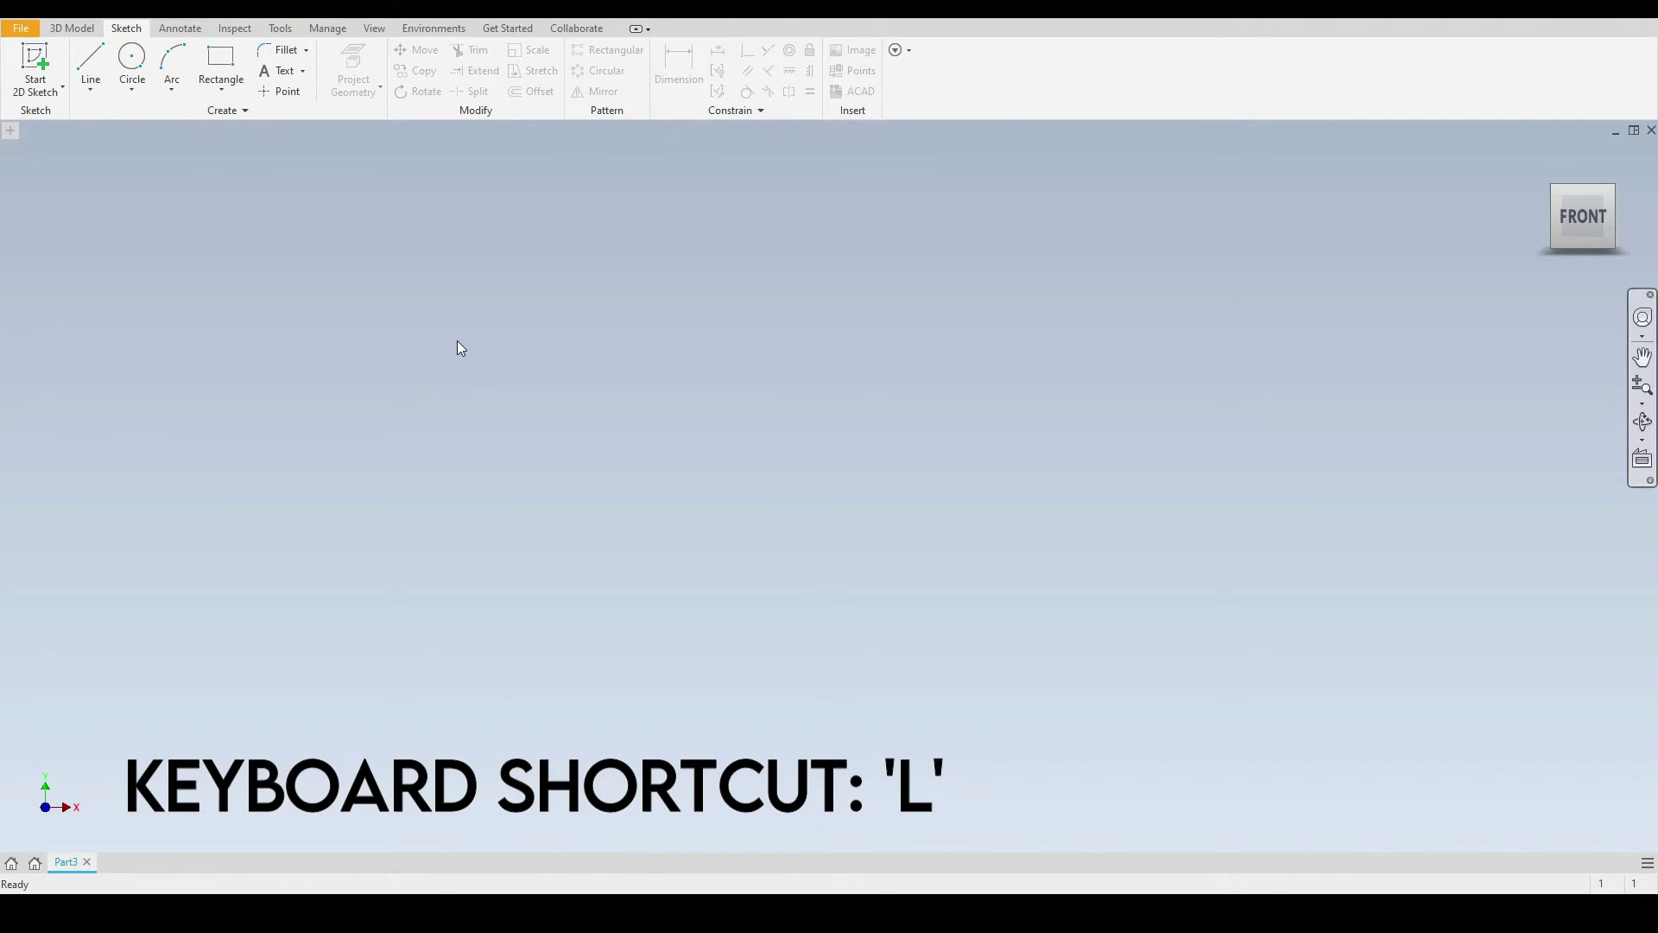
{"action": "key", "text": "l"}
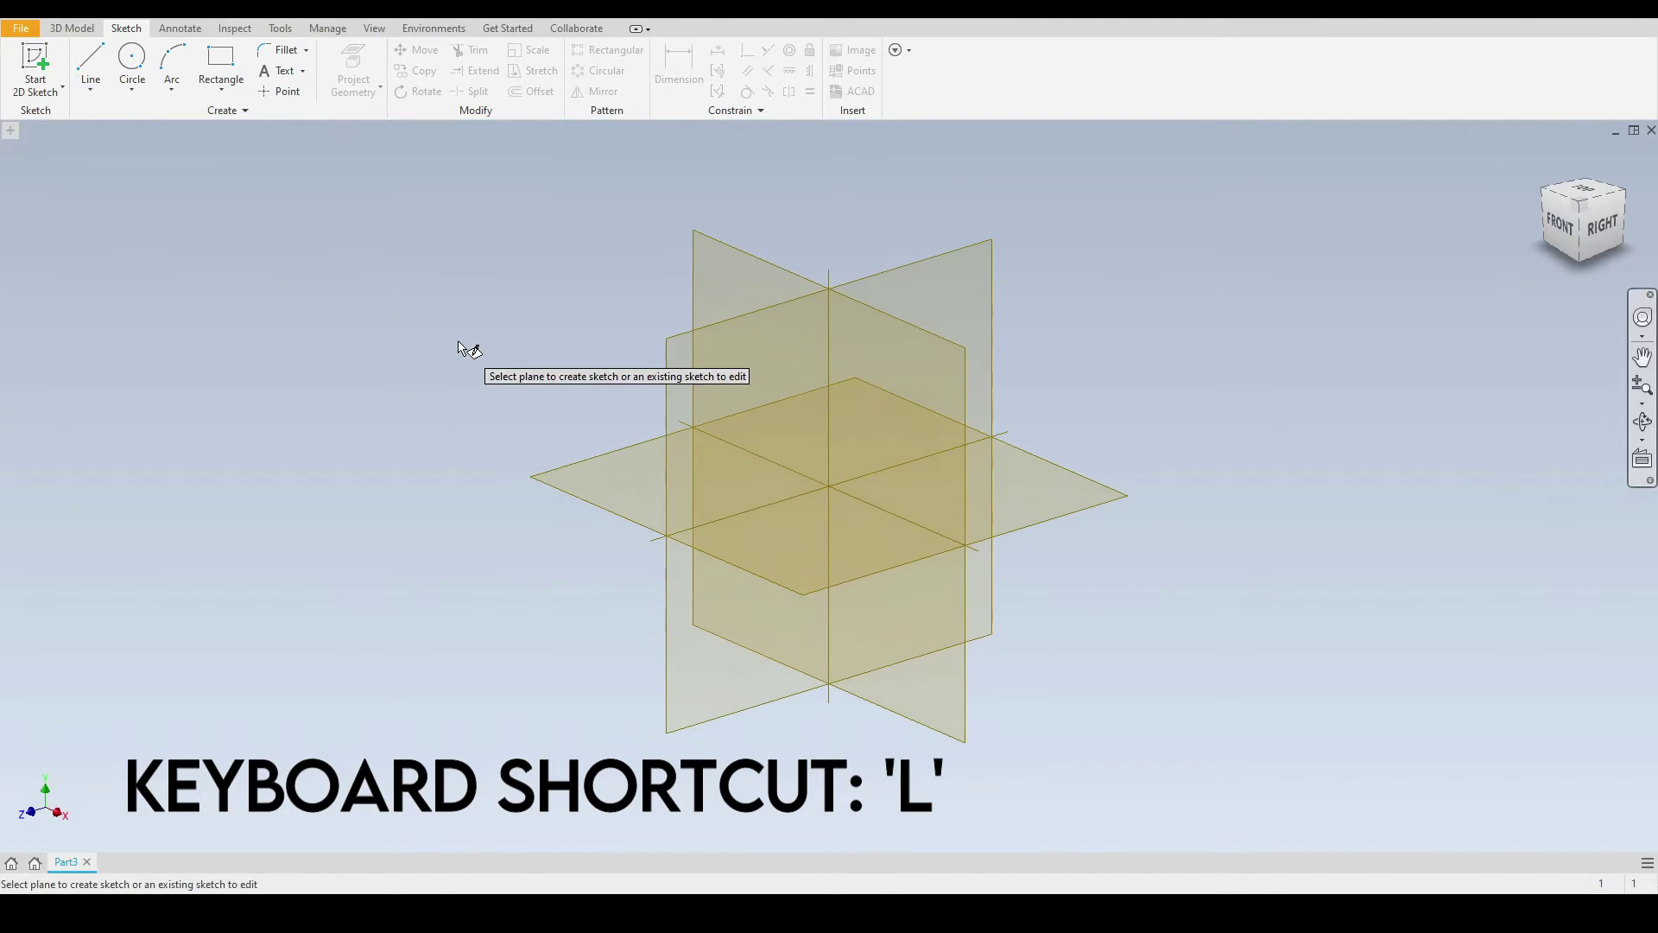
Start a sketch on the XY plane and launch Create Line from the marking menu.
{"action": "left_click", "coordinate": [730, 267]}
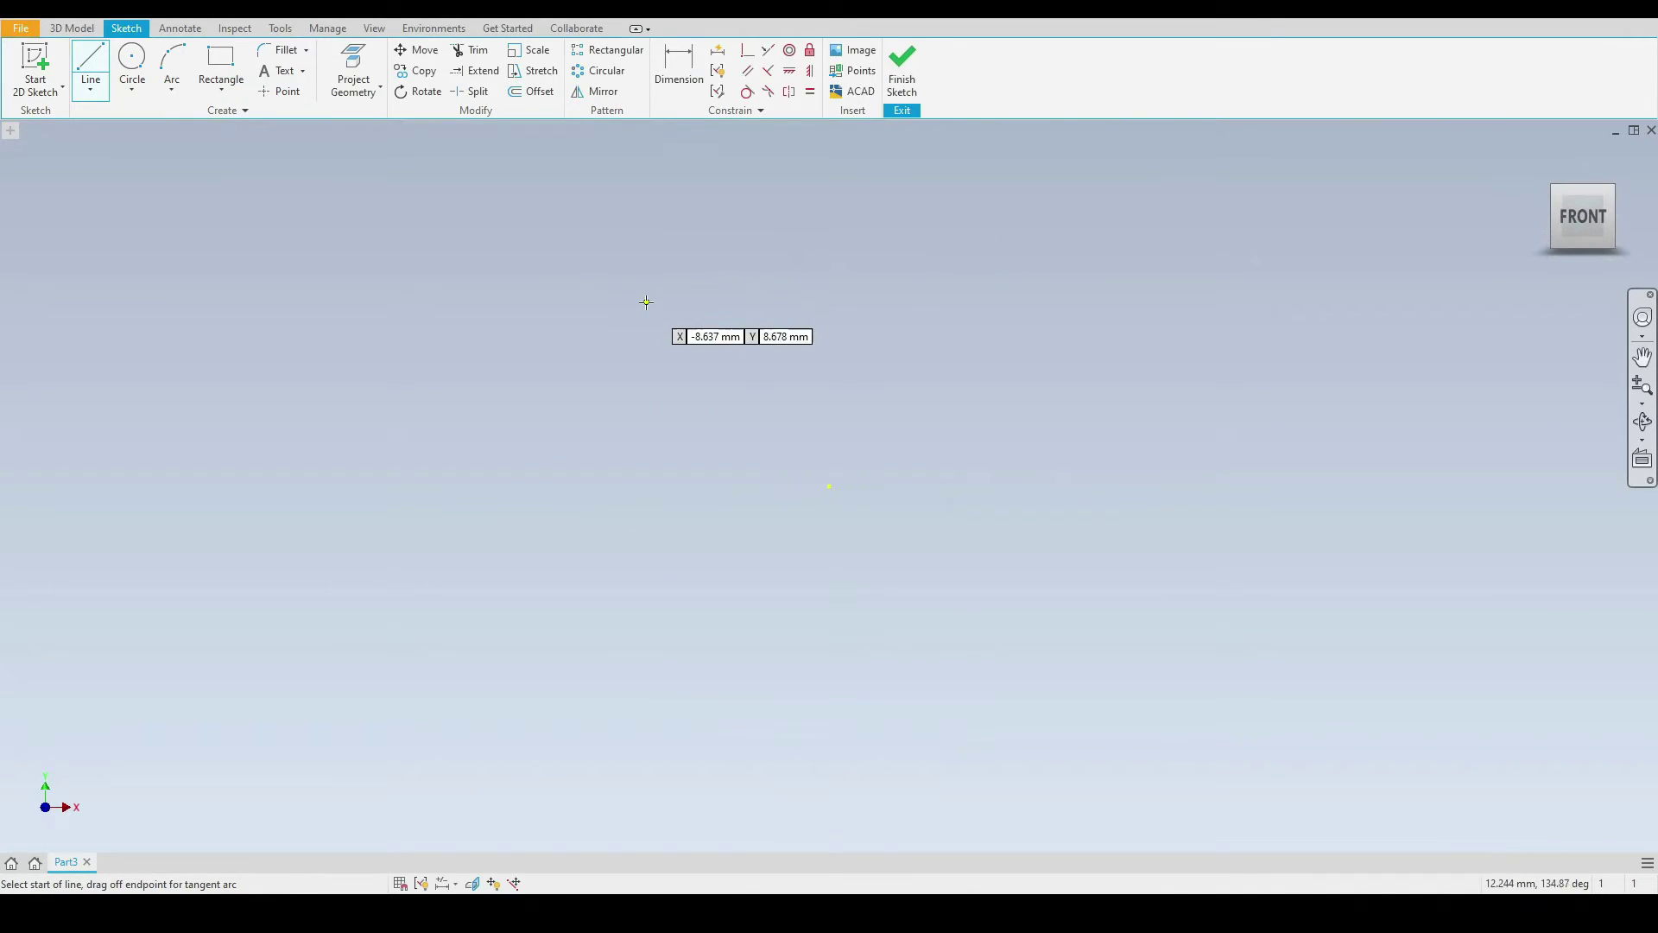
{"action": "key", "text": "Escape"}
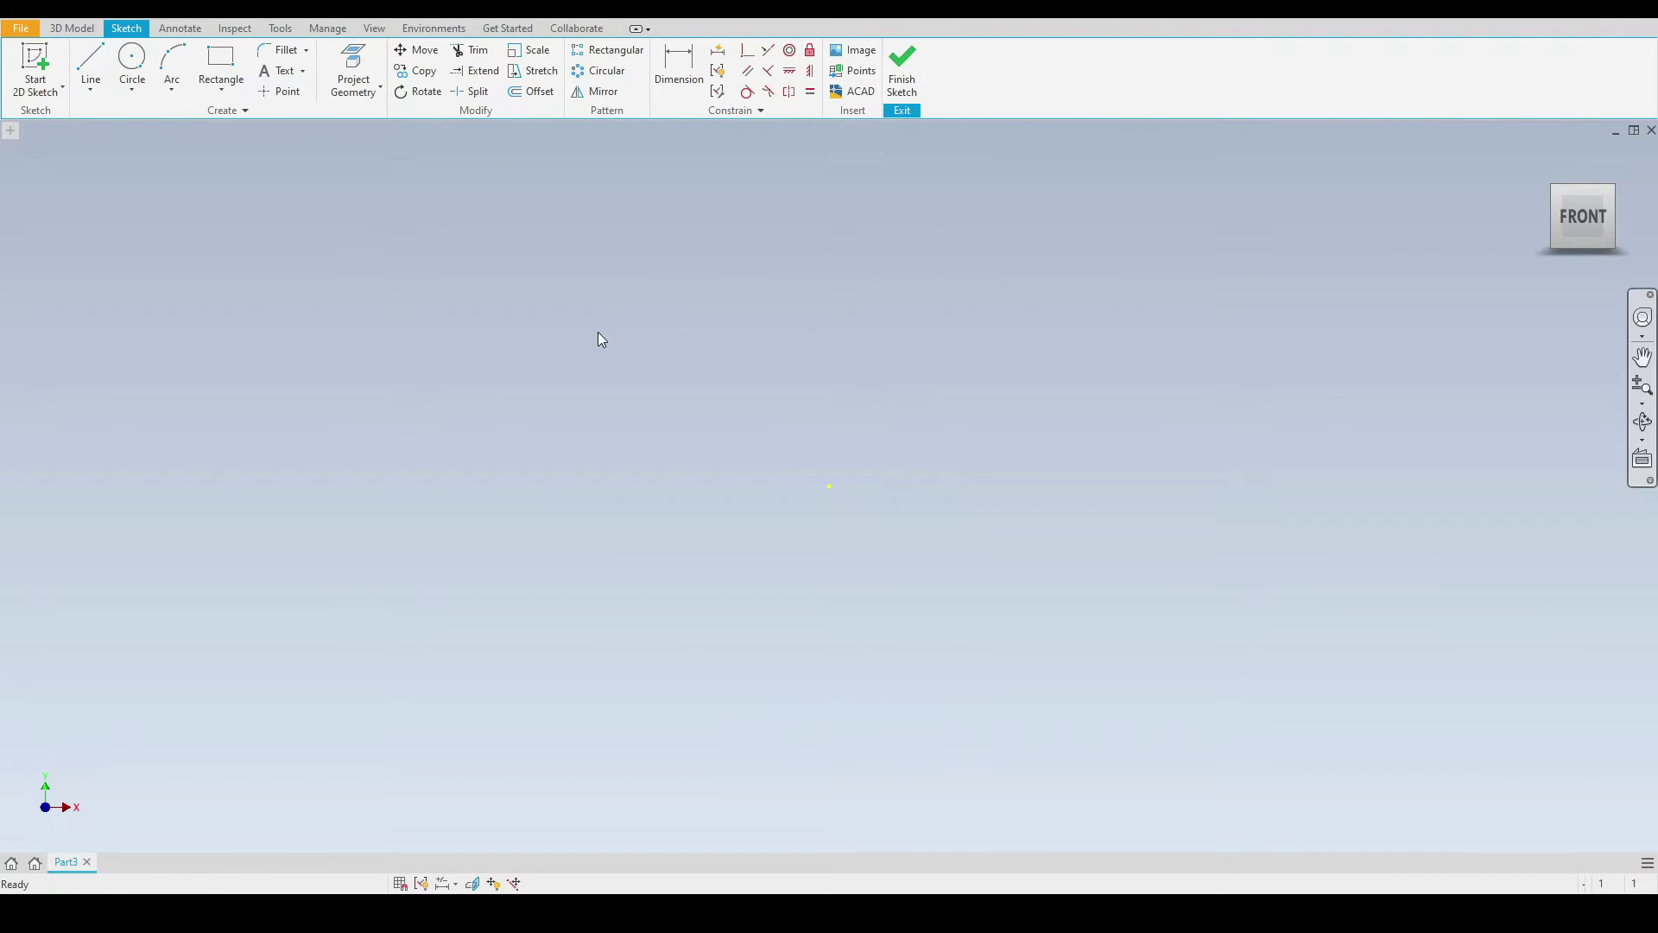
{"action": "right_click", "coordinate": [598, 331]}
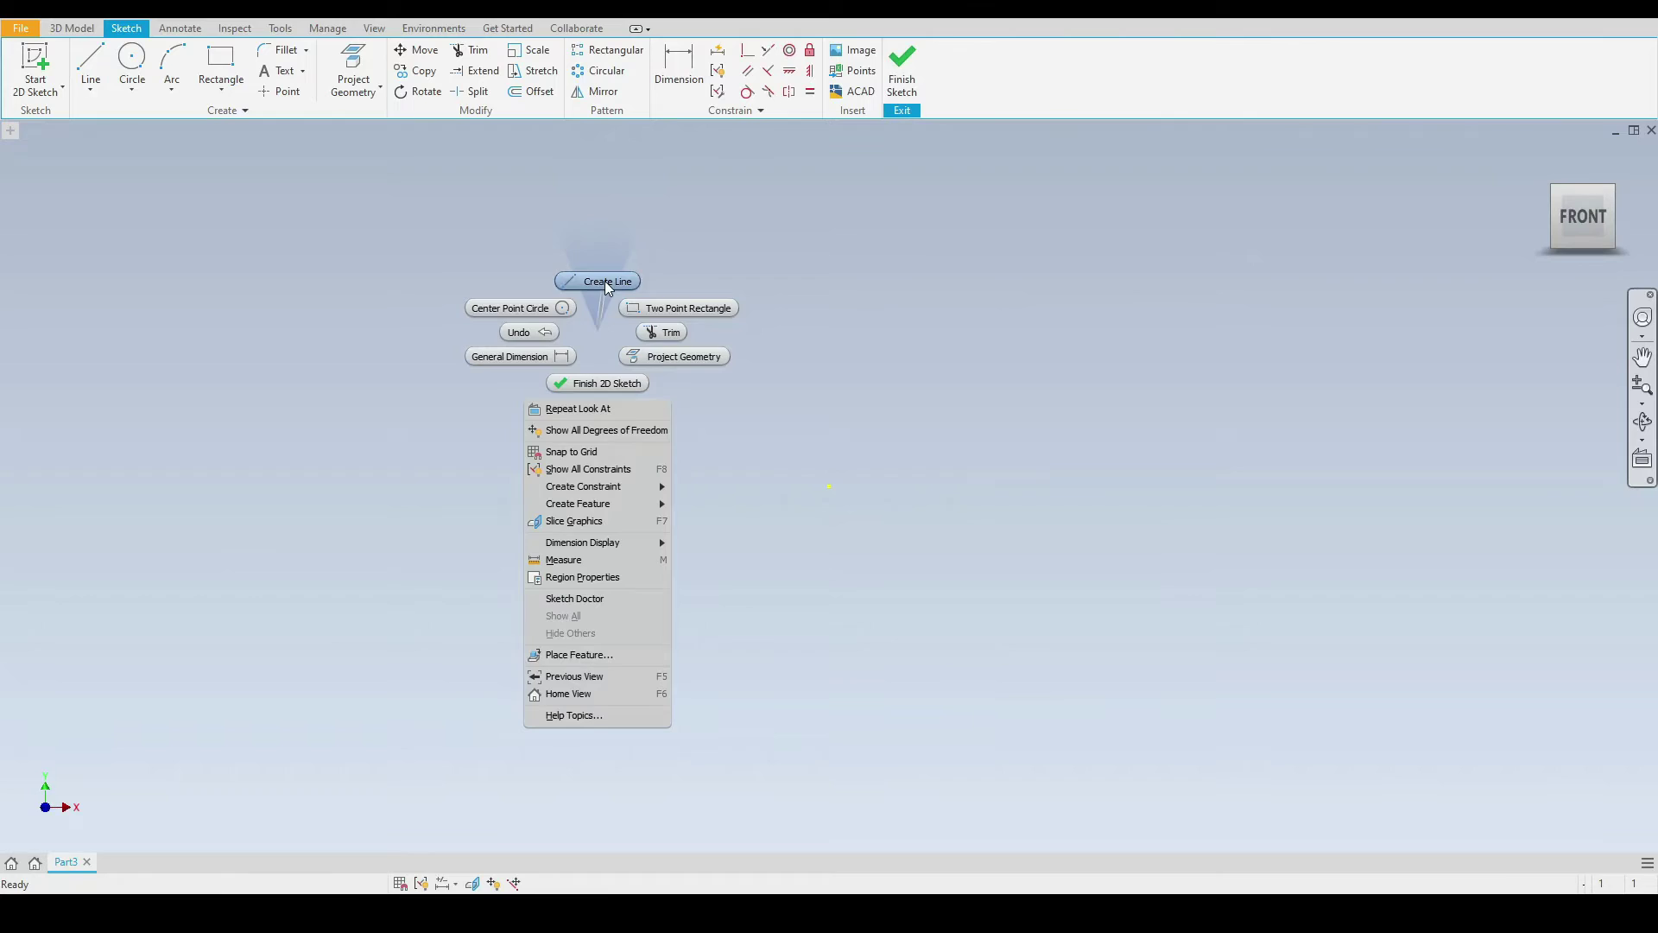
{"action": "key", "text": "Escape"}
{"action": "right_click", "coordinate": [641, 324]}
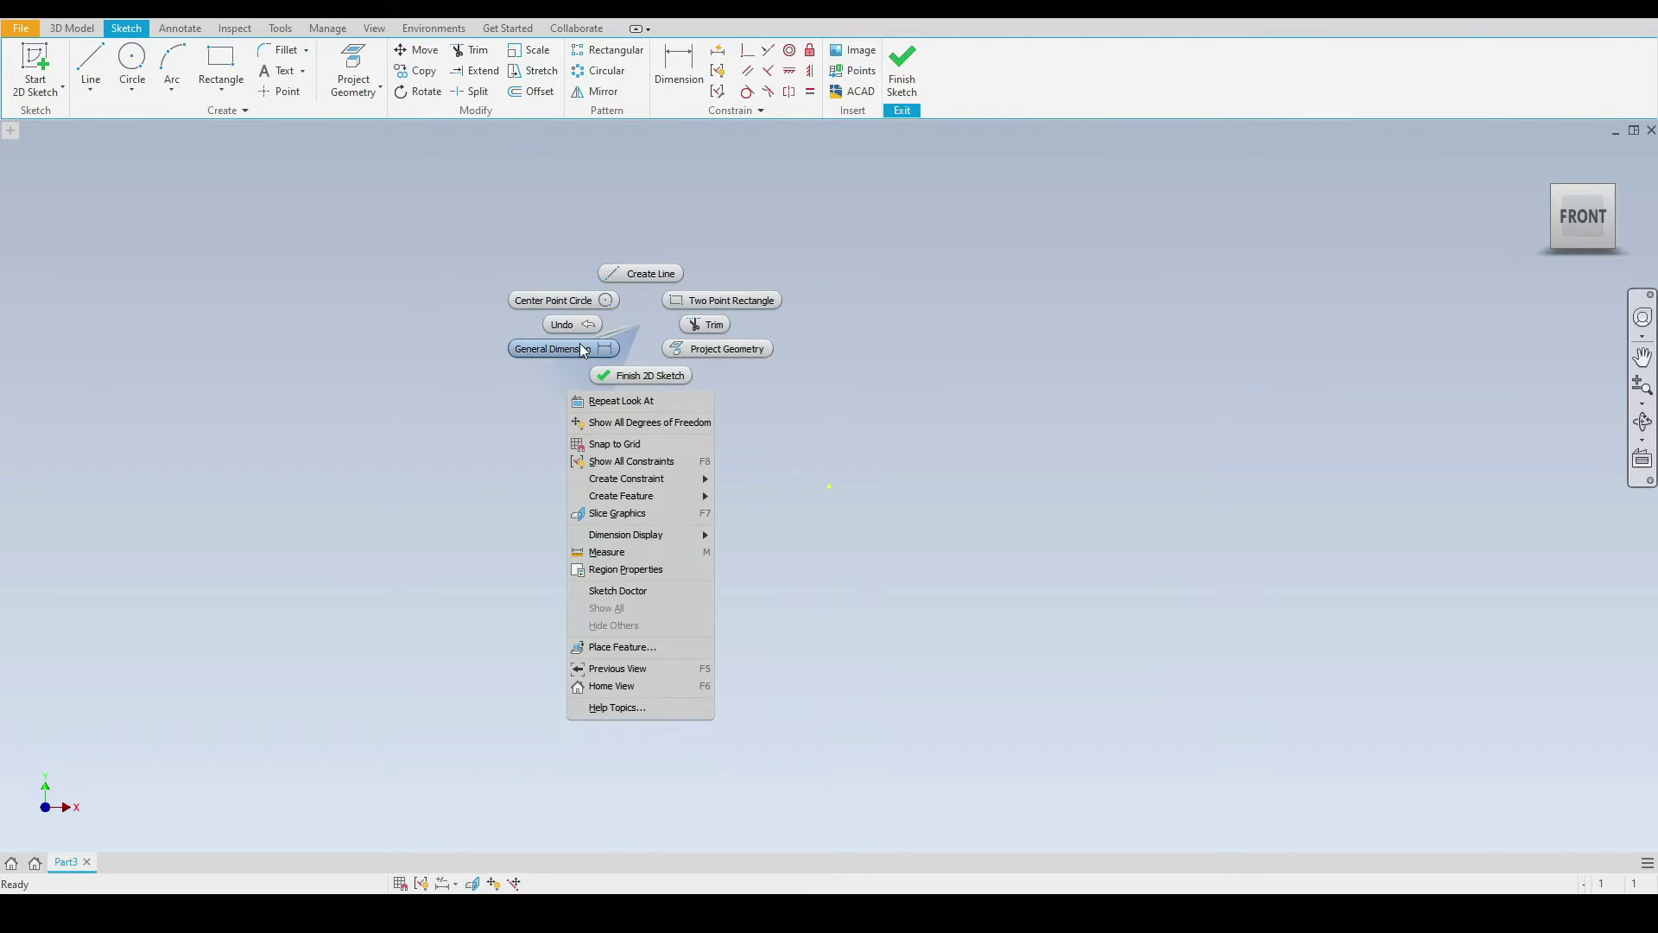
{"action": "right_click", "coordinate": [648, 330]}
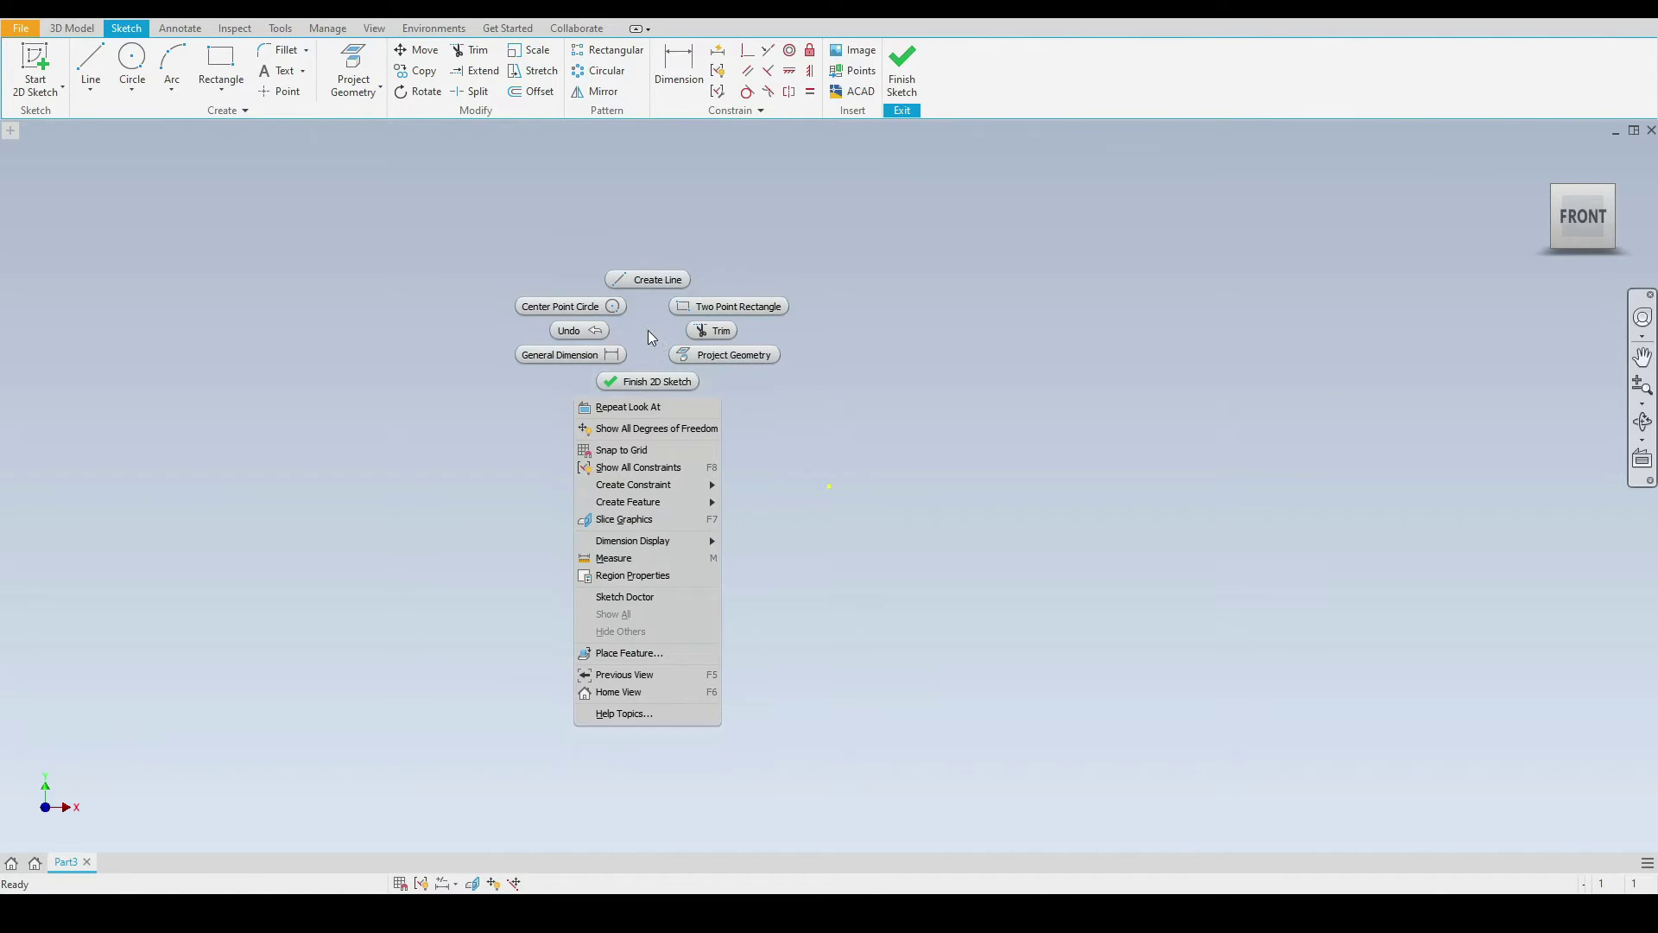
{"action": "left_click", "coordinate": [649, 288]}
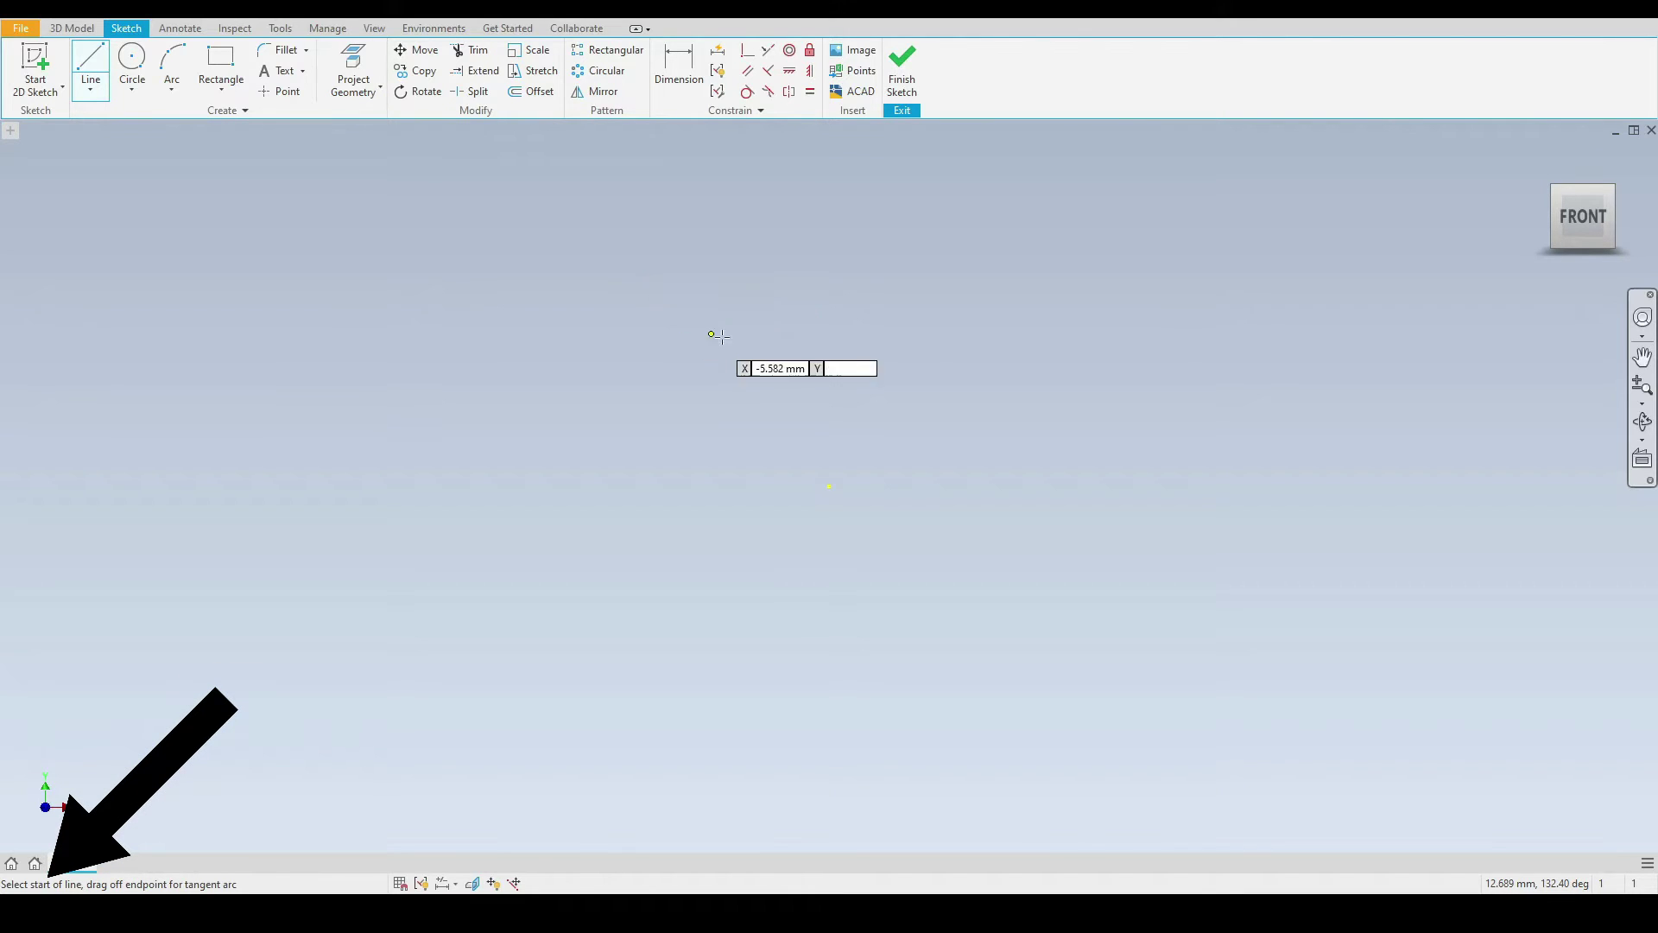
Draw an open chain of five connected lines starting at the origin, then end the Line tool.
{"action": "left_click", "coordinate": [834, 488]}
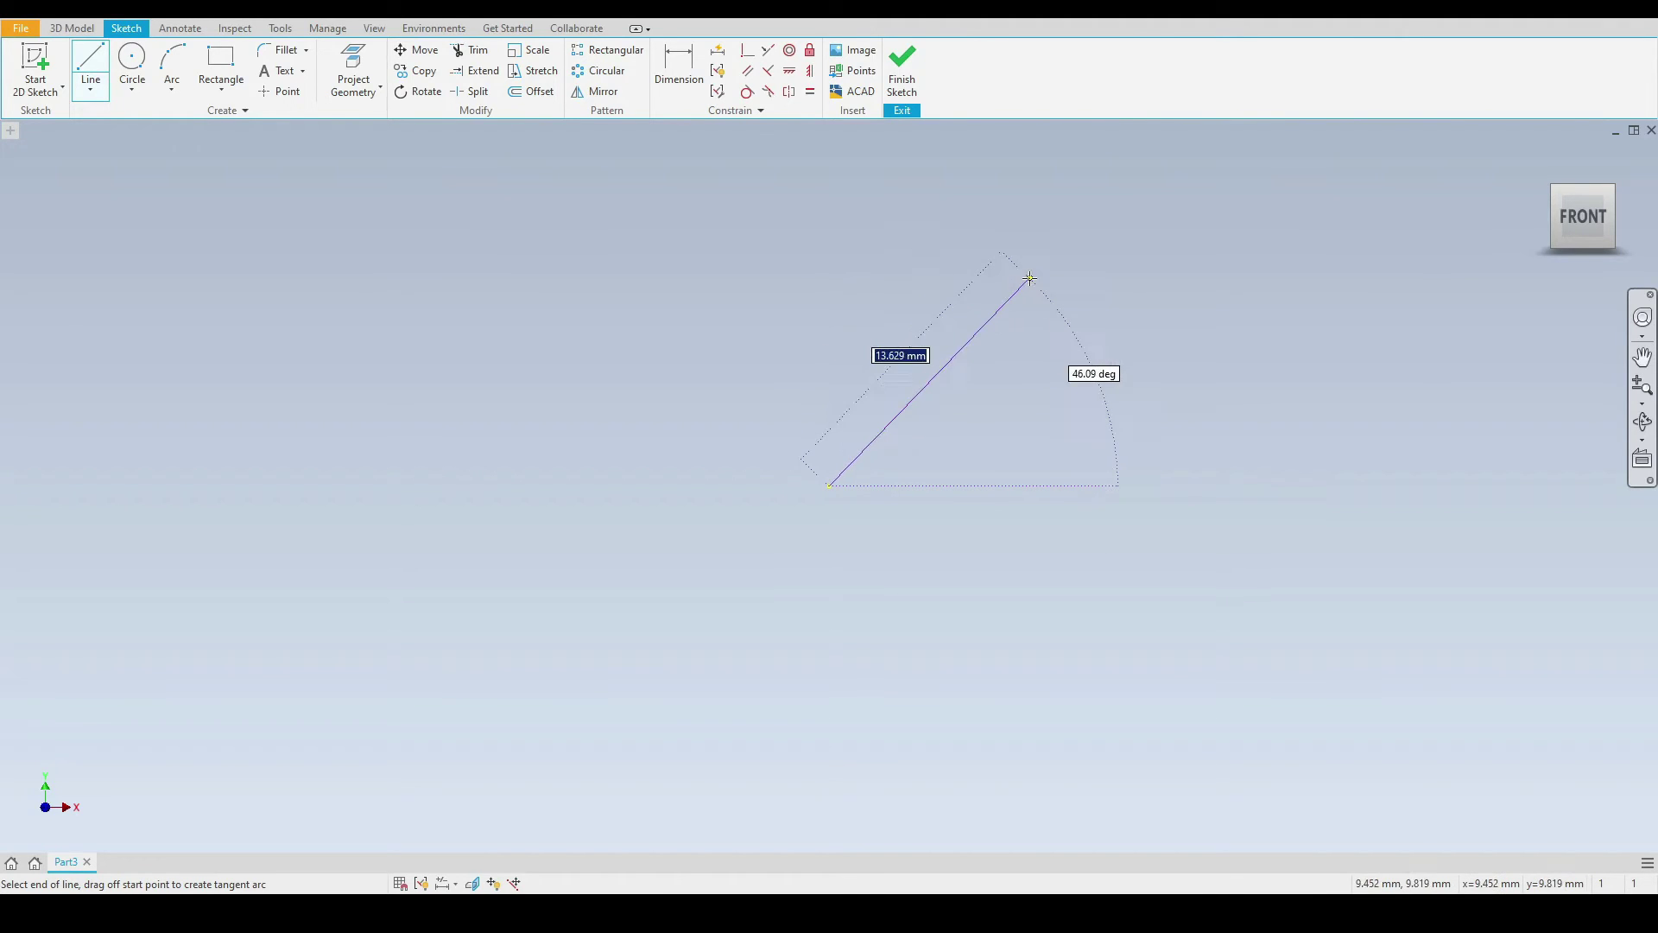
{"action": "mouse_move", "coordinate": [957, 259]}
{"action": "middle_mouse_down"}
{"action": "mouse_move", "coordinate": [951, 277]}
{"action": "mouse_move", "coordinate": [724, 350]}
{"action": "middle_mouse_up"}
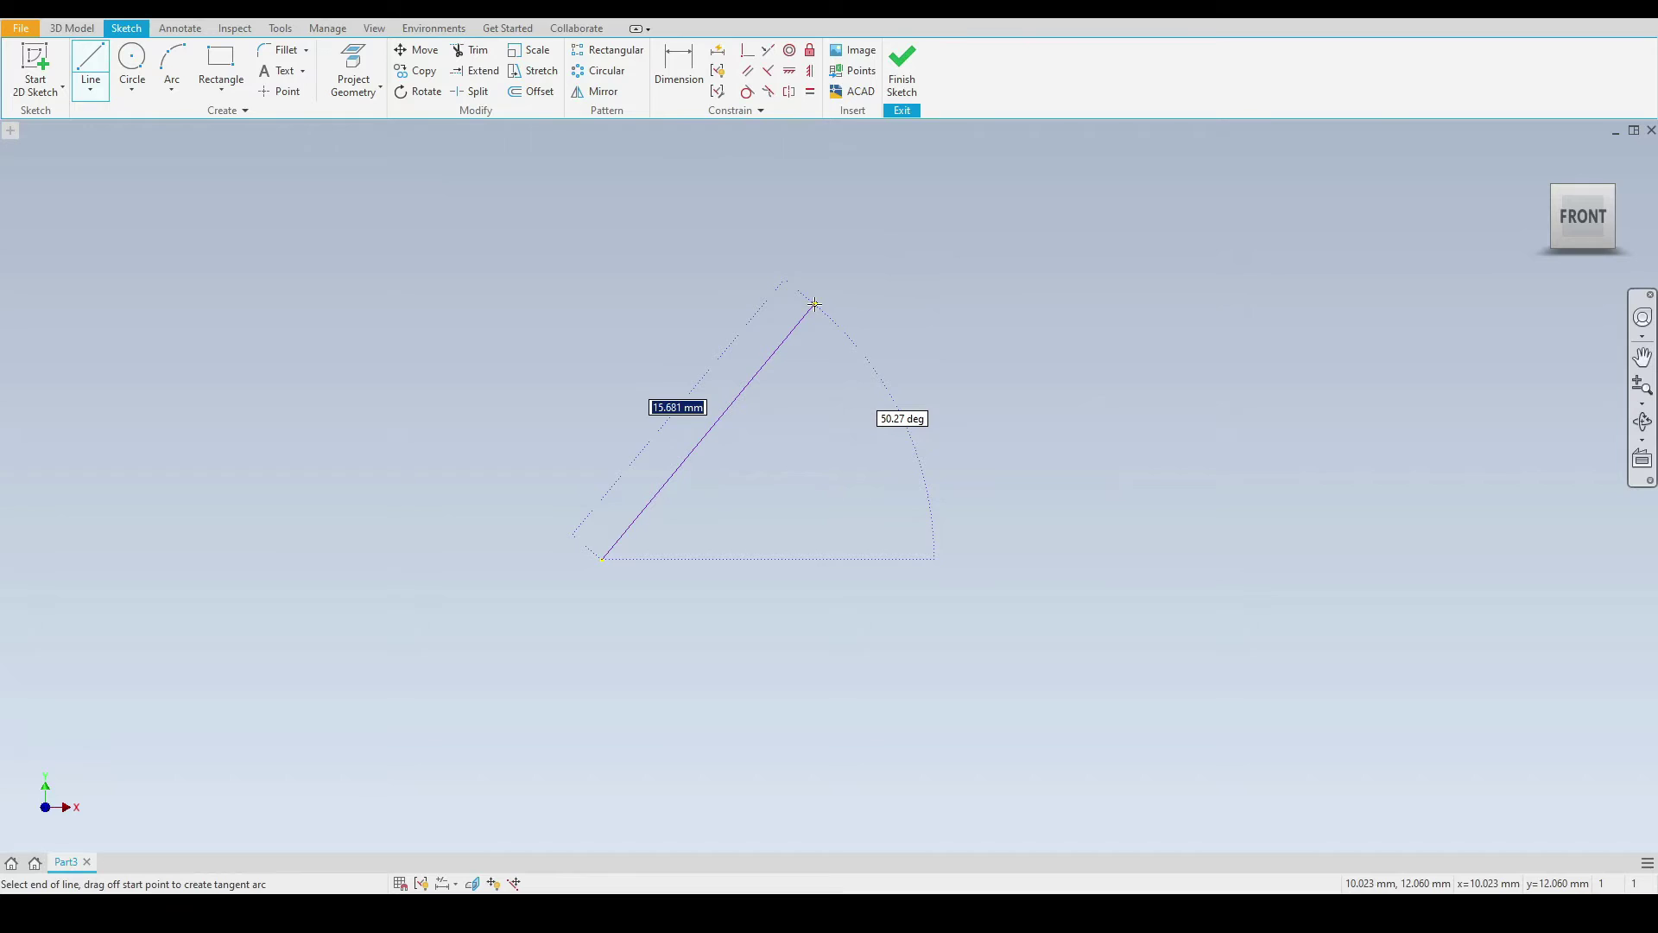
{"action": "left_click", "coordinate": [814, 305]}
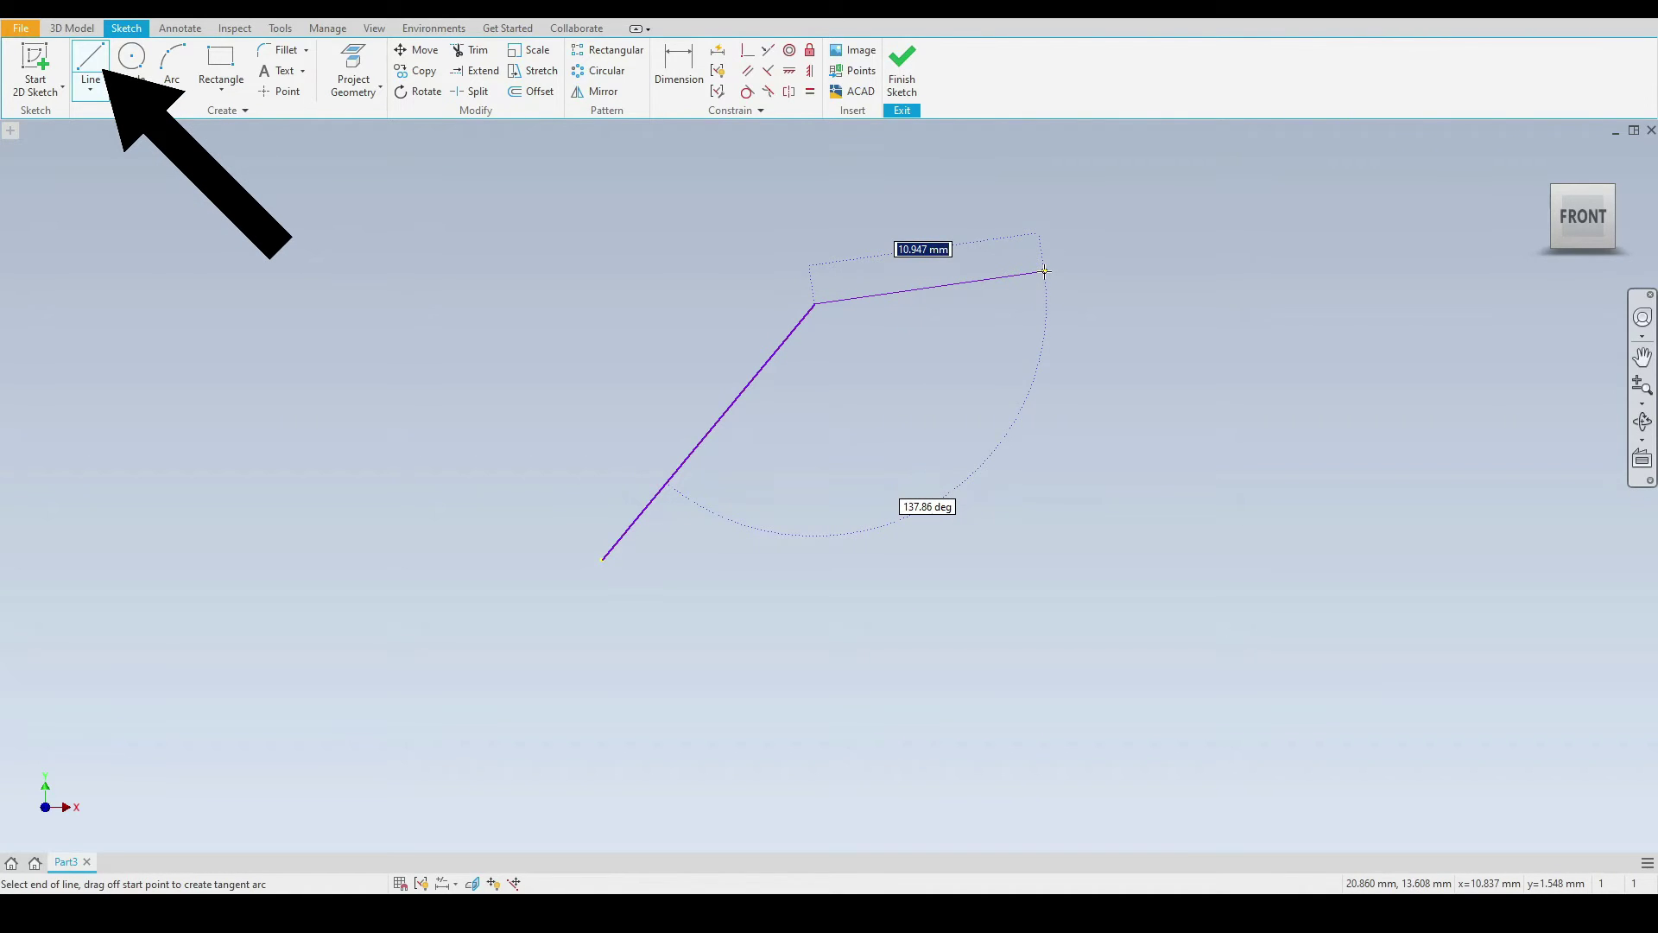
{"action": "left_click", "coordinate": [1209, 299]}
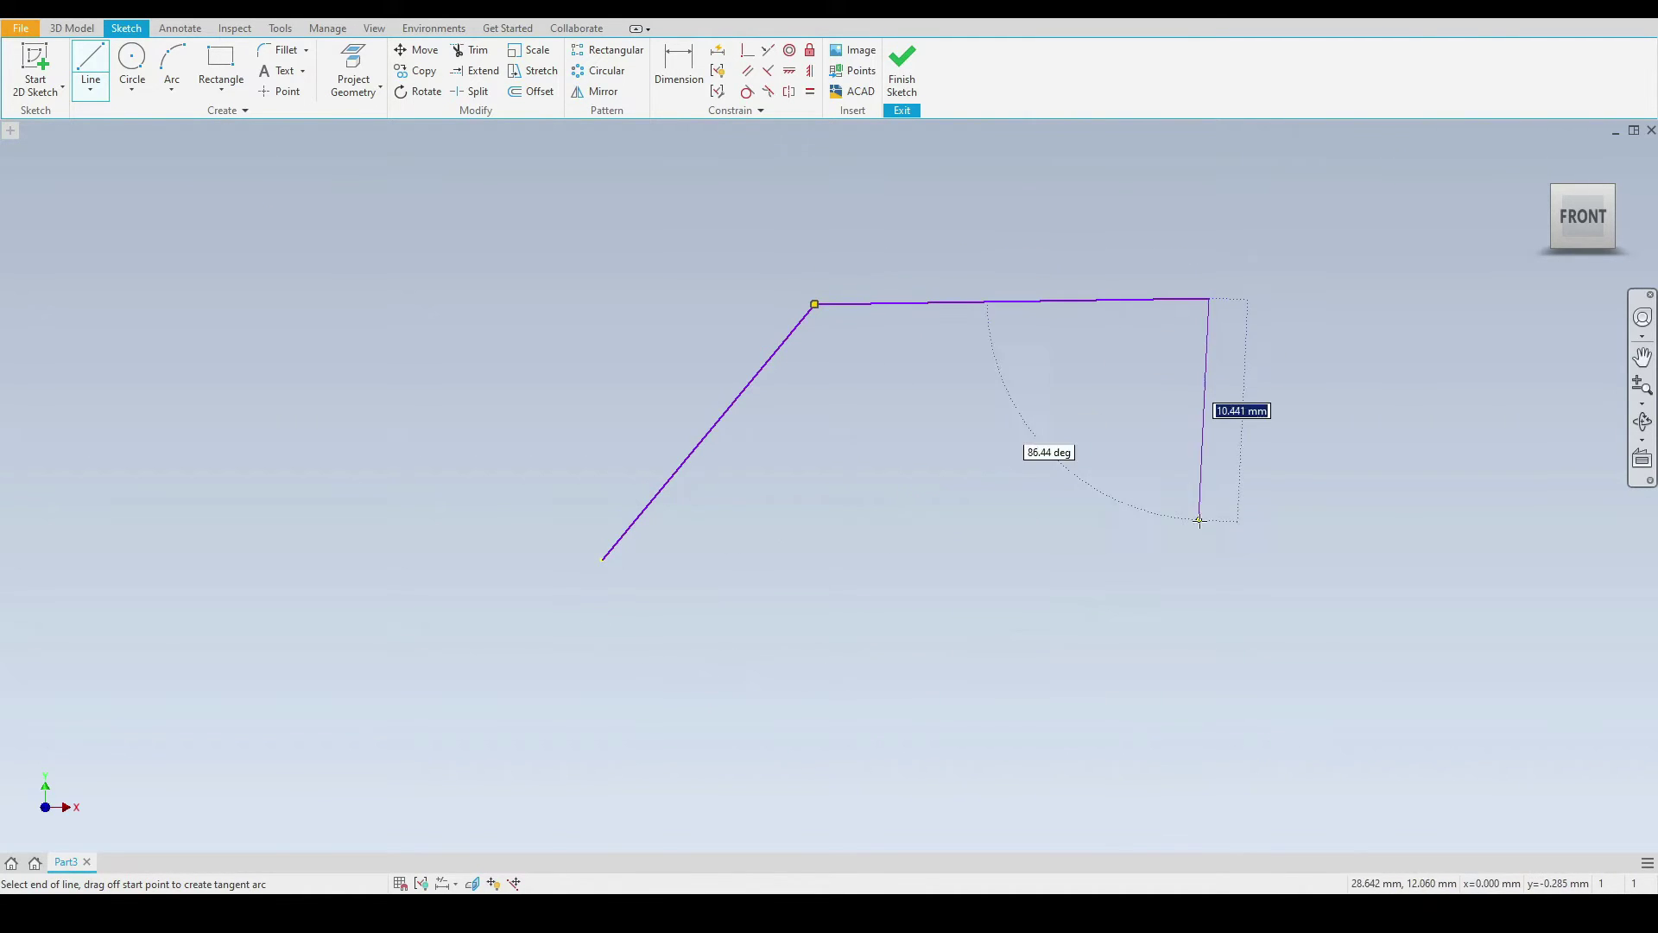
{"action": "left_click", "coordinate": [1210, 529]}
{"action": "left_click", "coordinate": [896, 477]}
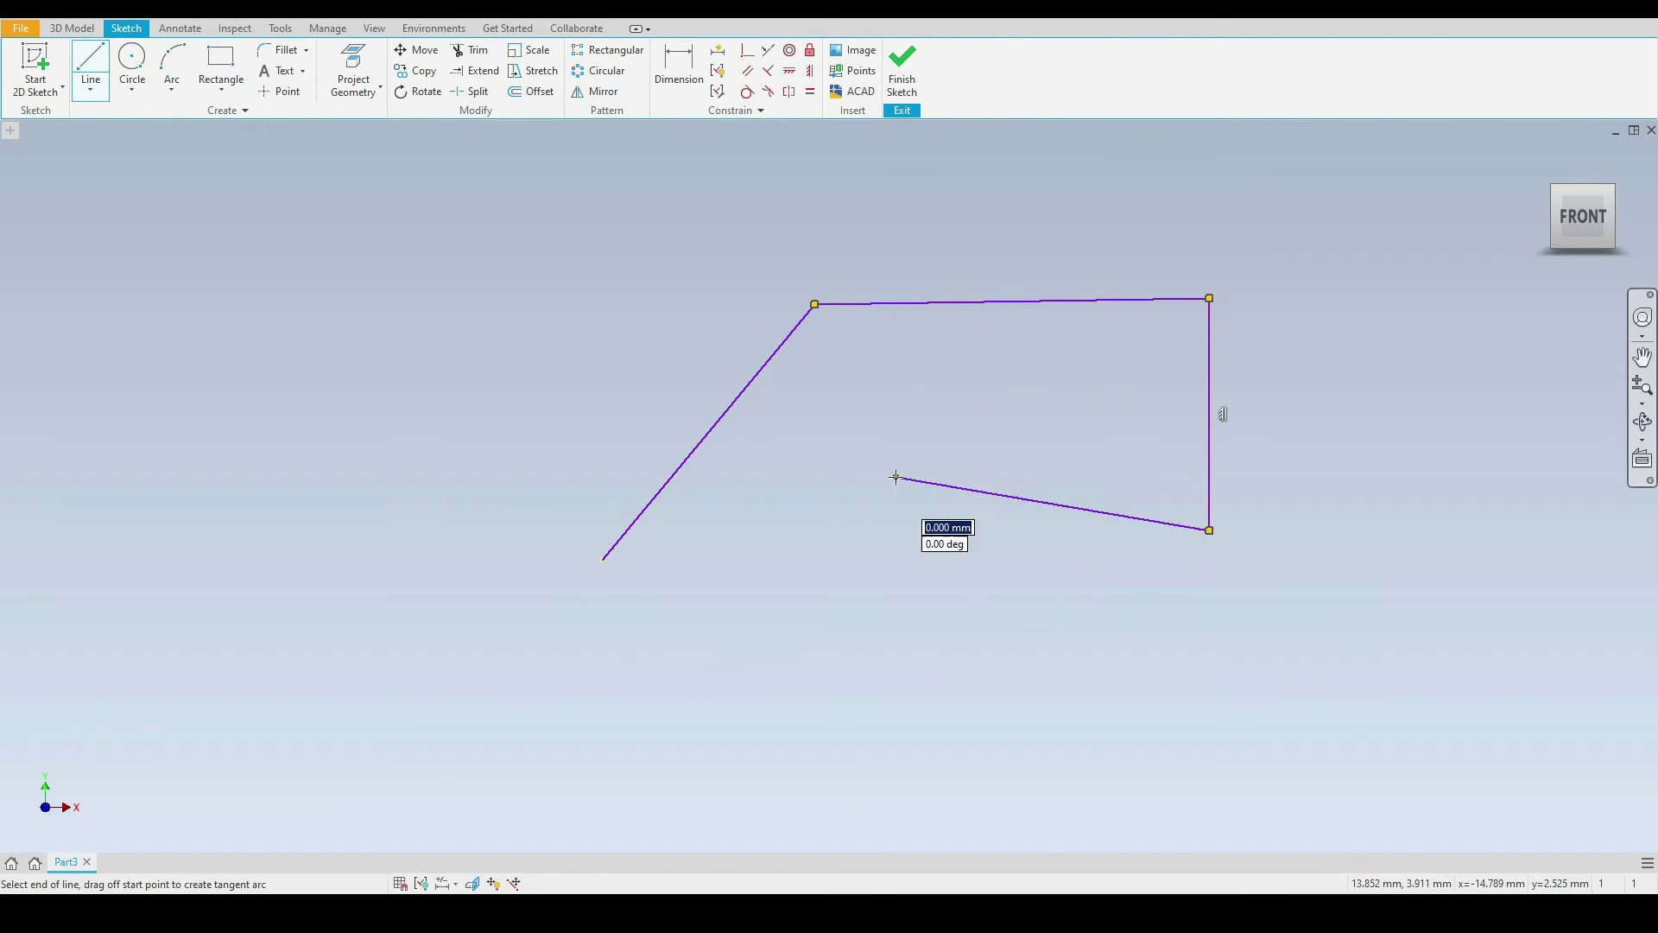
{"action": "left_click", "coordinate": [802, 619]}
{"action": "right_click", "coordinate": [981, 654]}
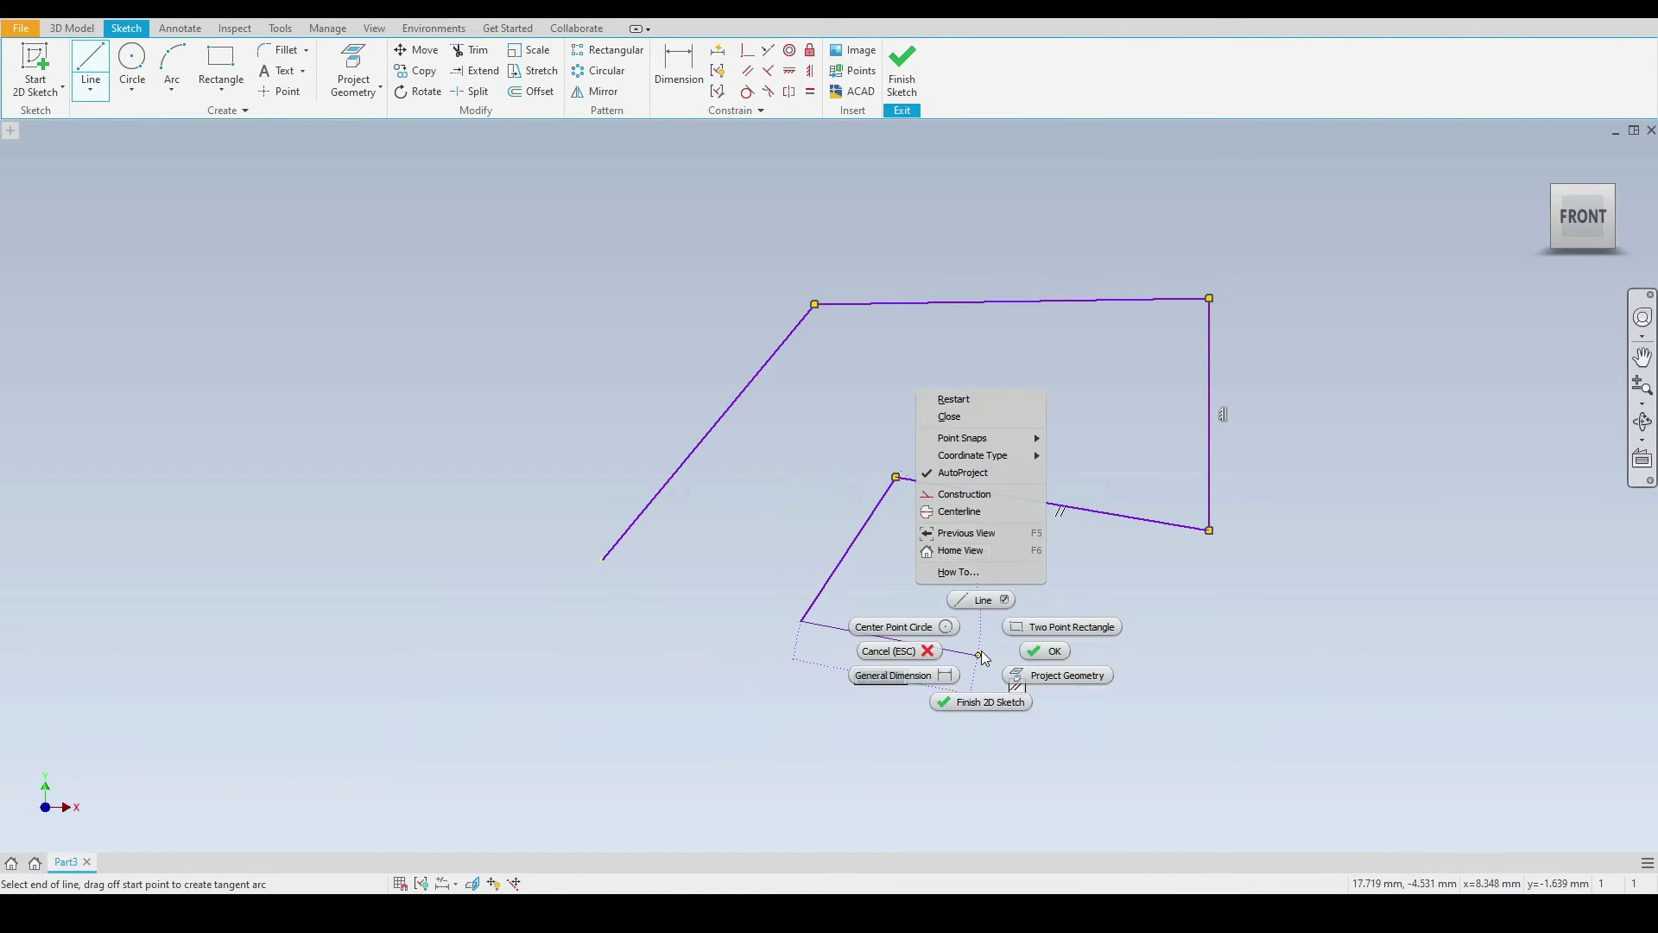
{"action": "key", "text": "Escape"}
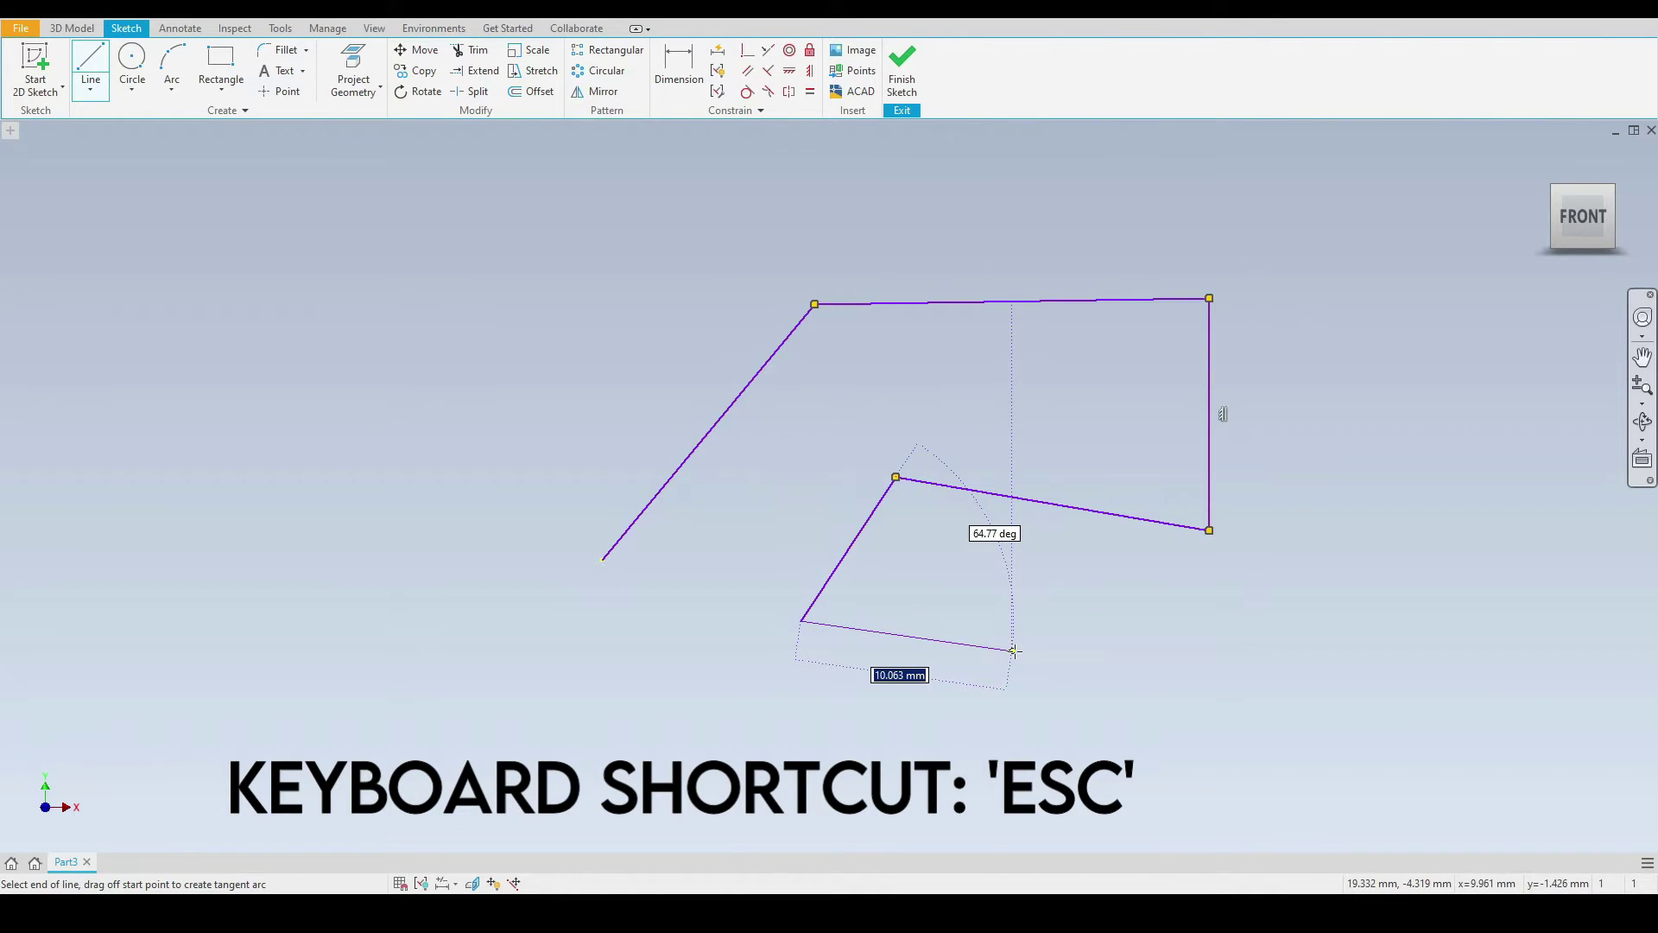
{"action": "key", "text": "Escape"}
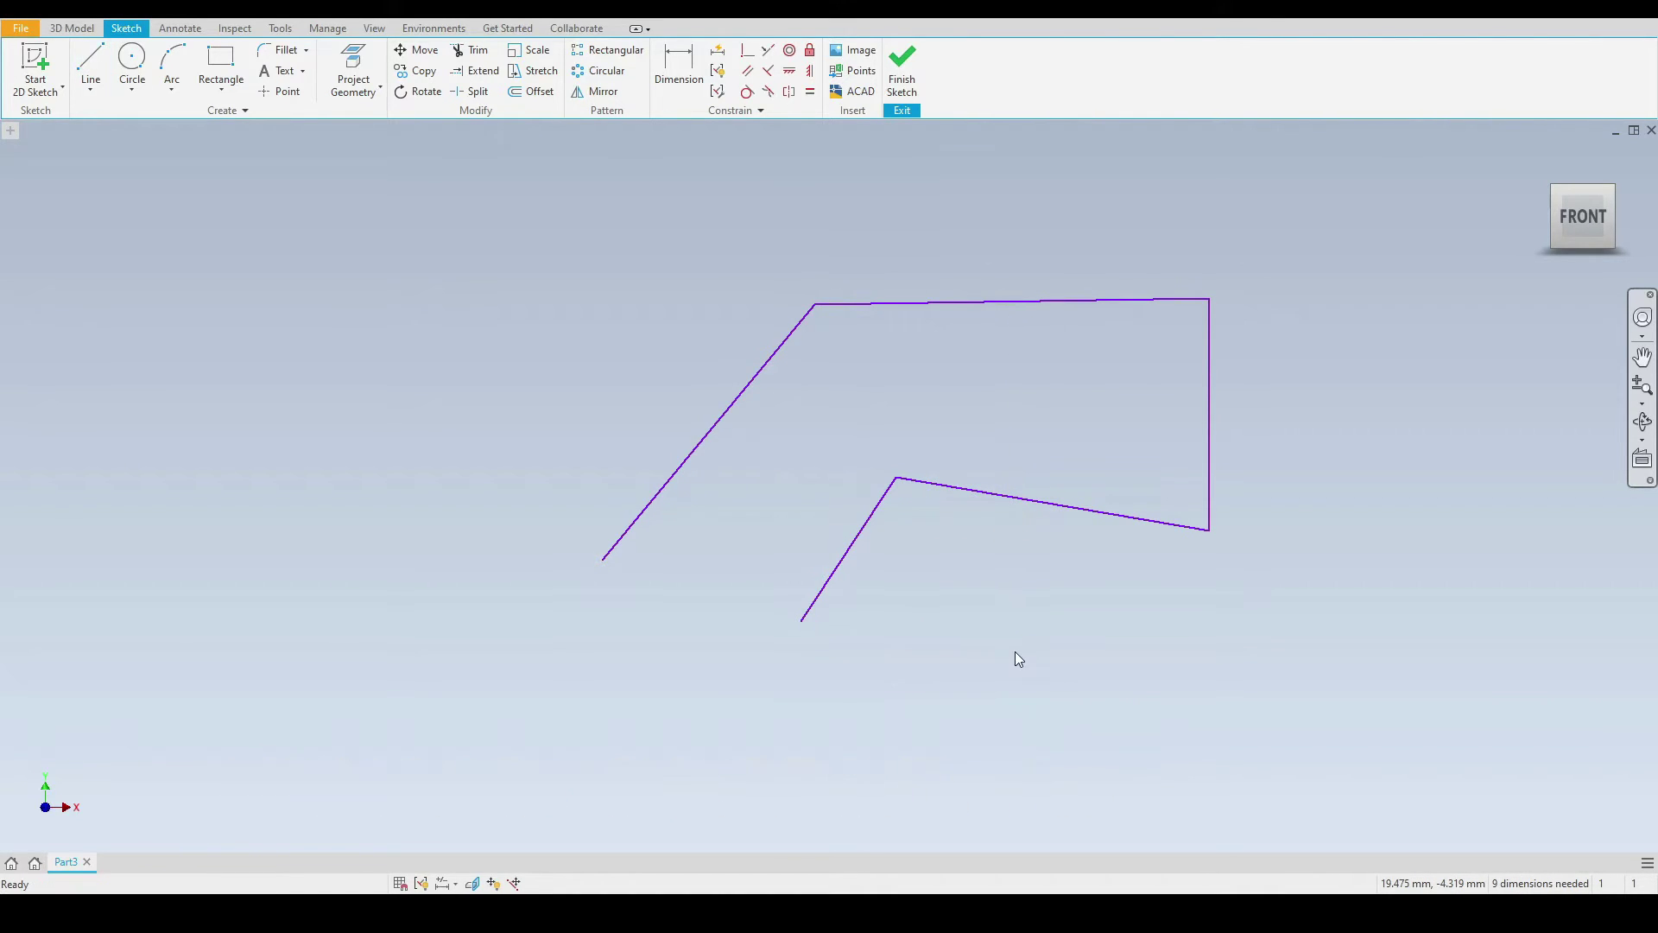
Draw a new line 15 long at 30 degrees left of the existing lines.
{"action": "mouse_move", "coordinate": [300, 437]}
{"action": "middle_mouse_down"}
{"action": "mouse_move", "coordinate": [573, 440]}
{"action": "mouse_move", "coordinate": [944, 512]}
{"action": "middle_mouse_up"}
{"action": "right_click", "coordinate": [603, 411]}
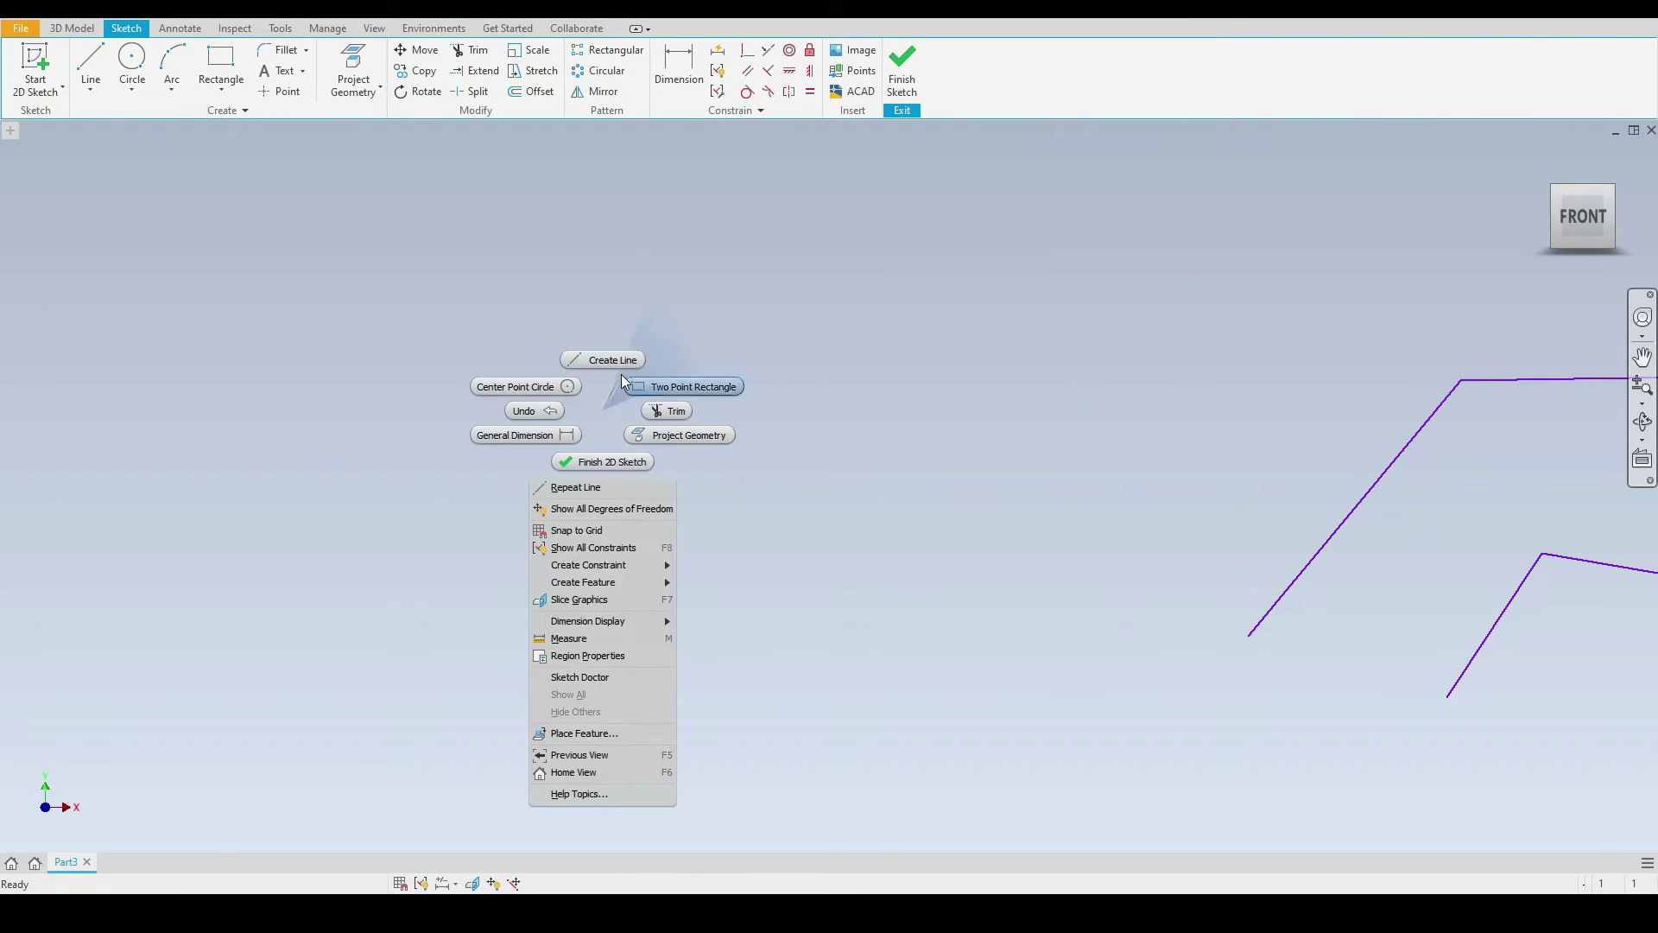
{"action": "left_click", "coordinate": [617, 366]}
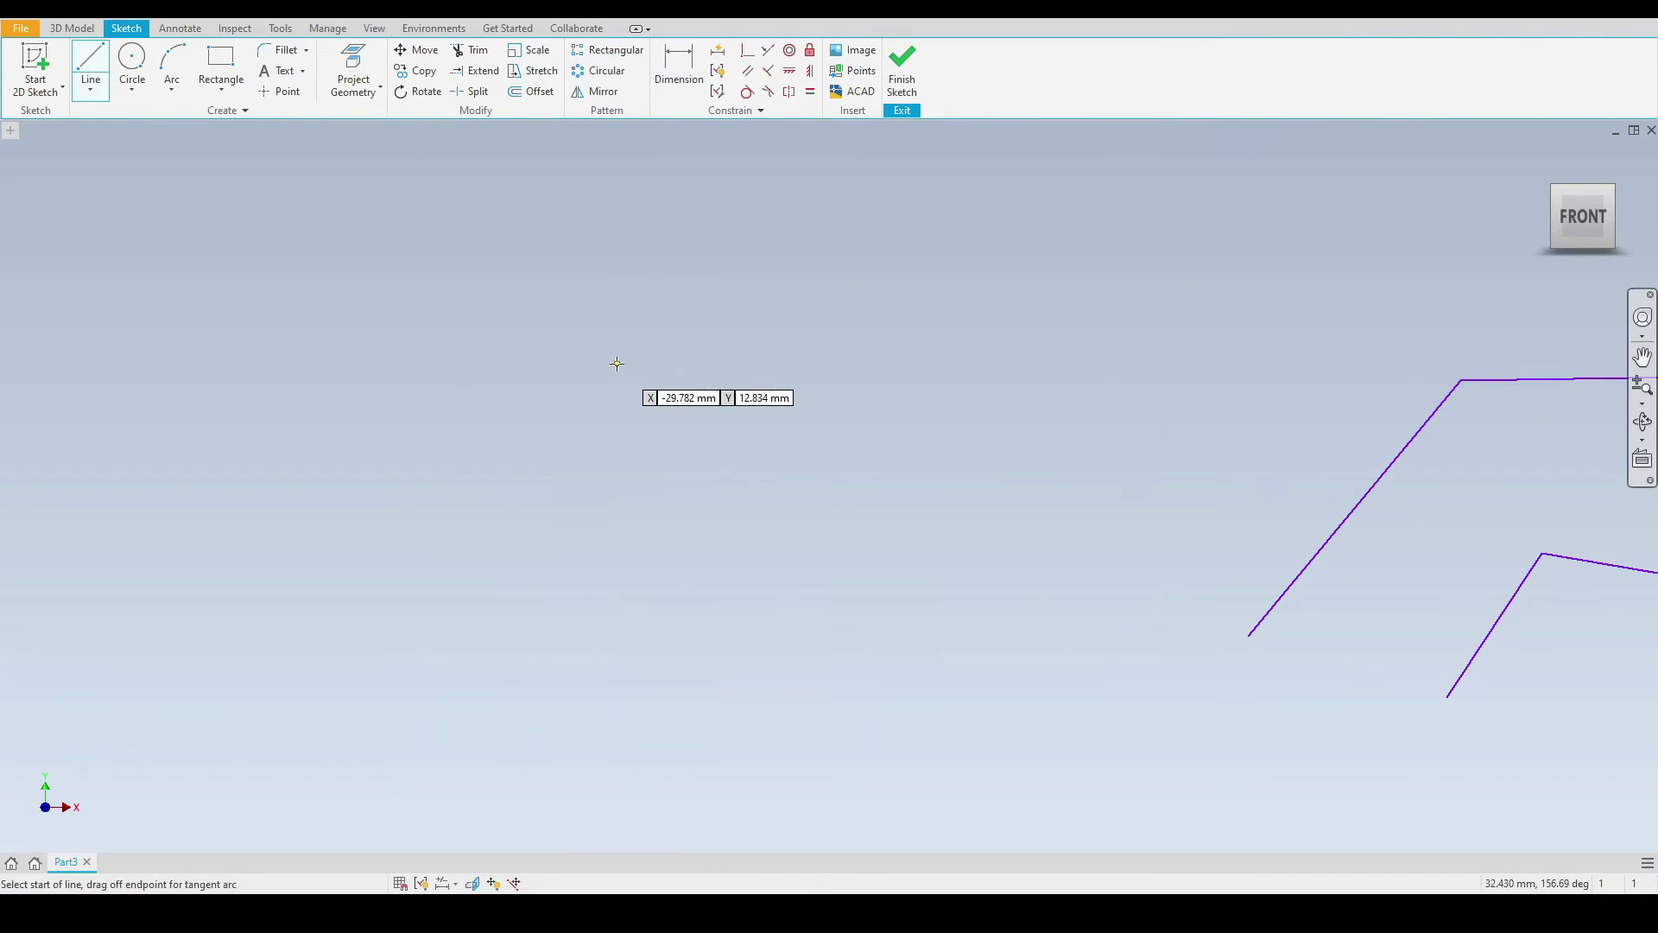
{"action": "left_click", "coordinate": [230, 530]}
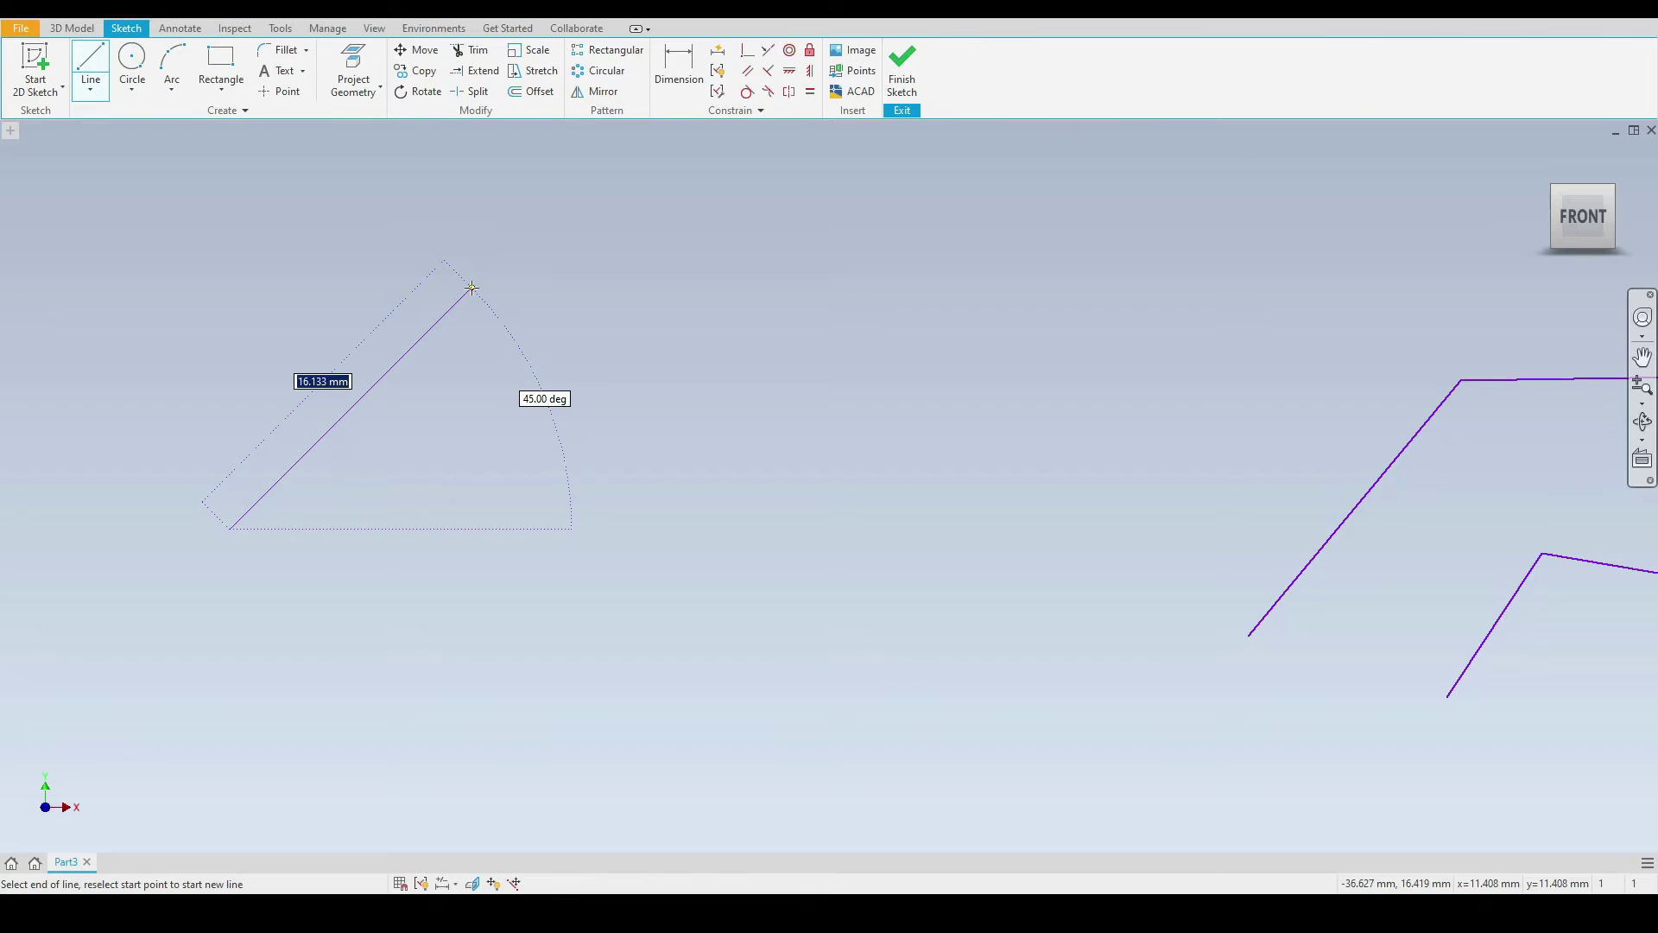
{"action": "type", "text": "15"}
{"action": "key", "text": "Tab"}
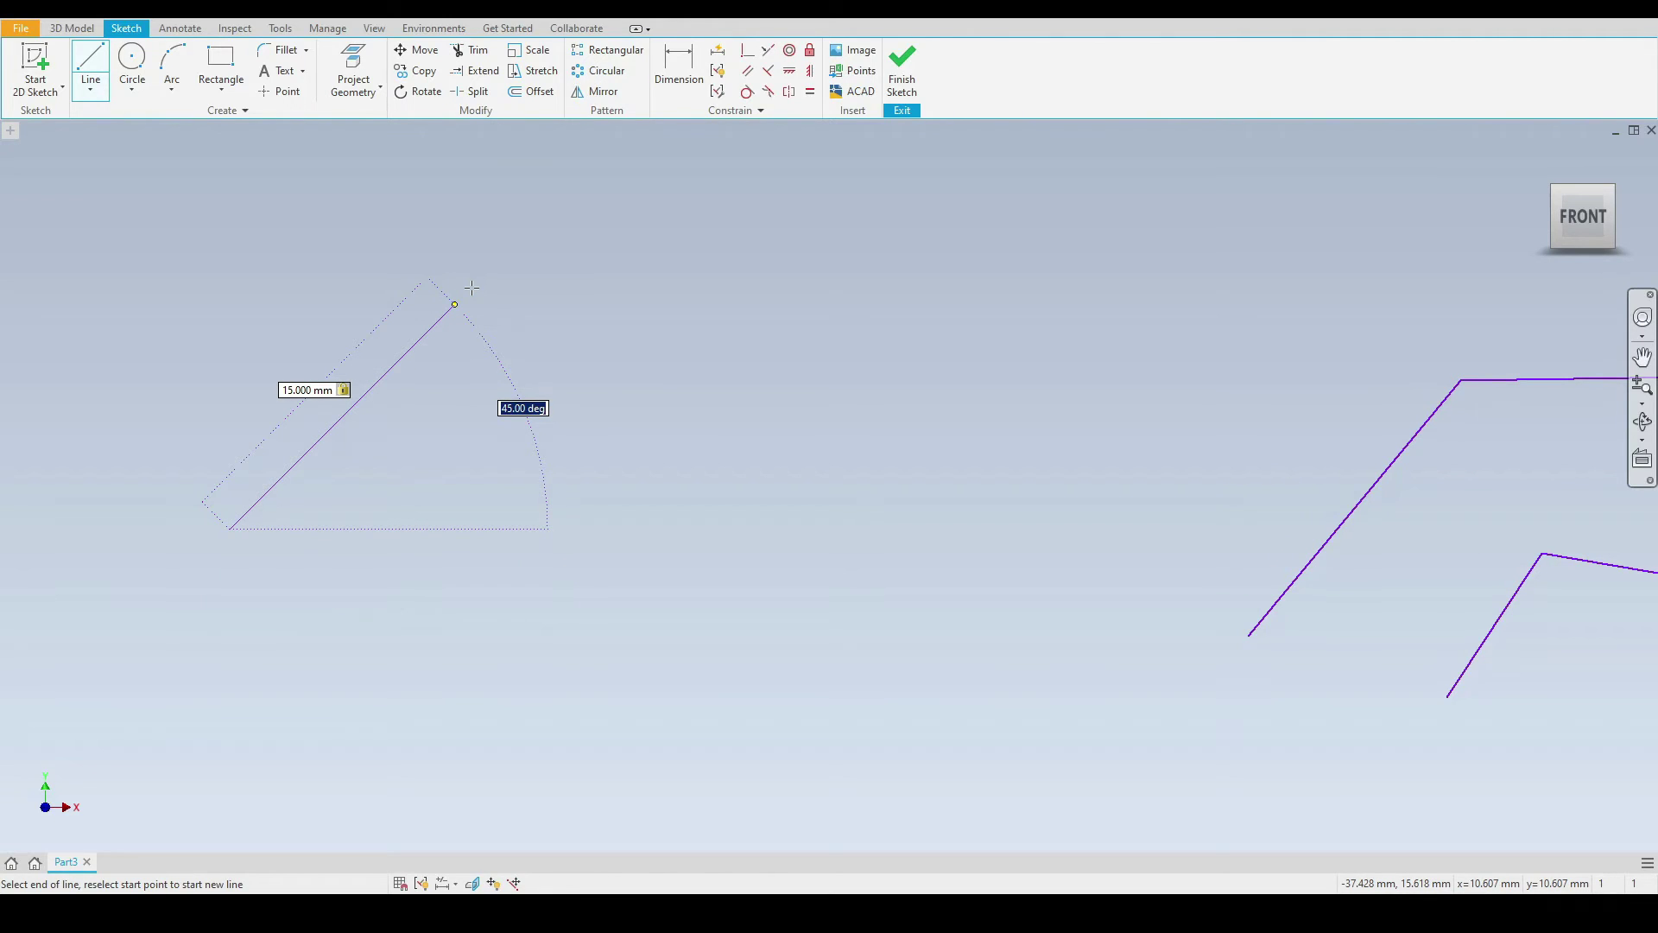
{"action": "type", "text": "30"}
{"action": "key", "text": "Return"}
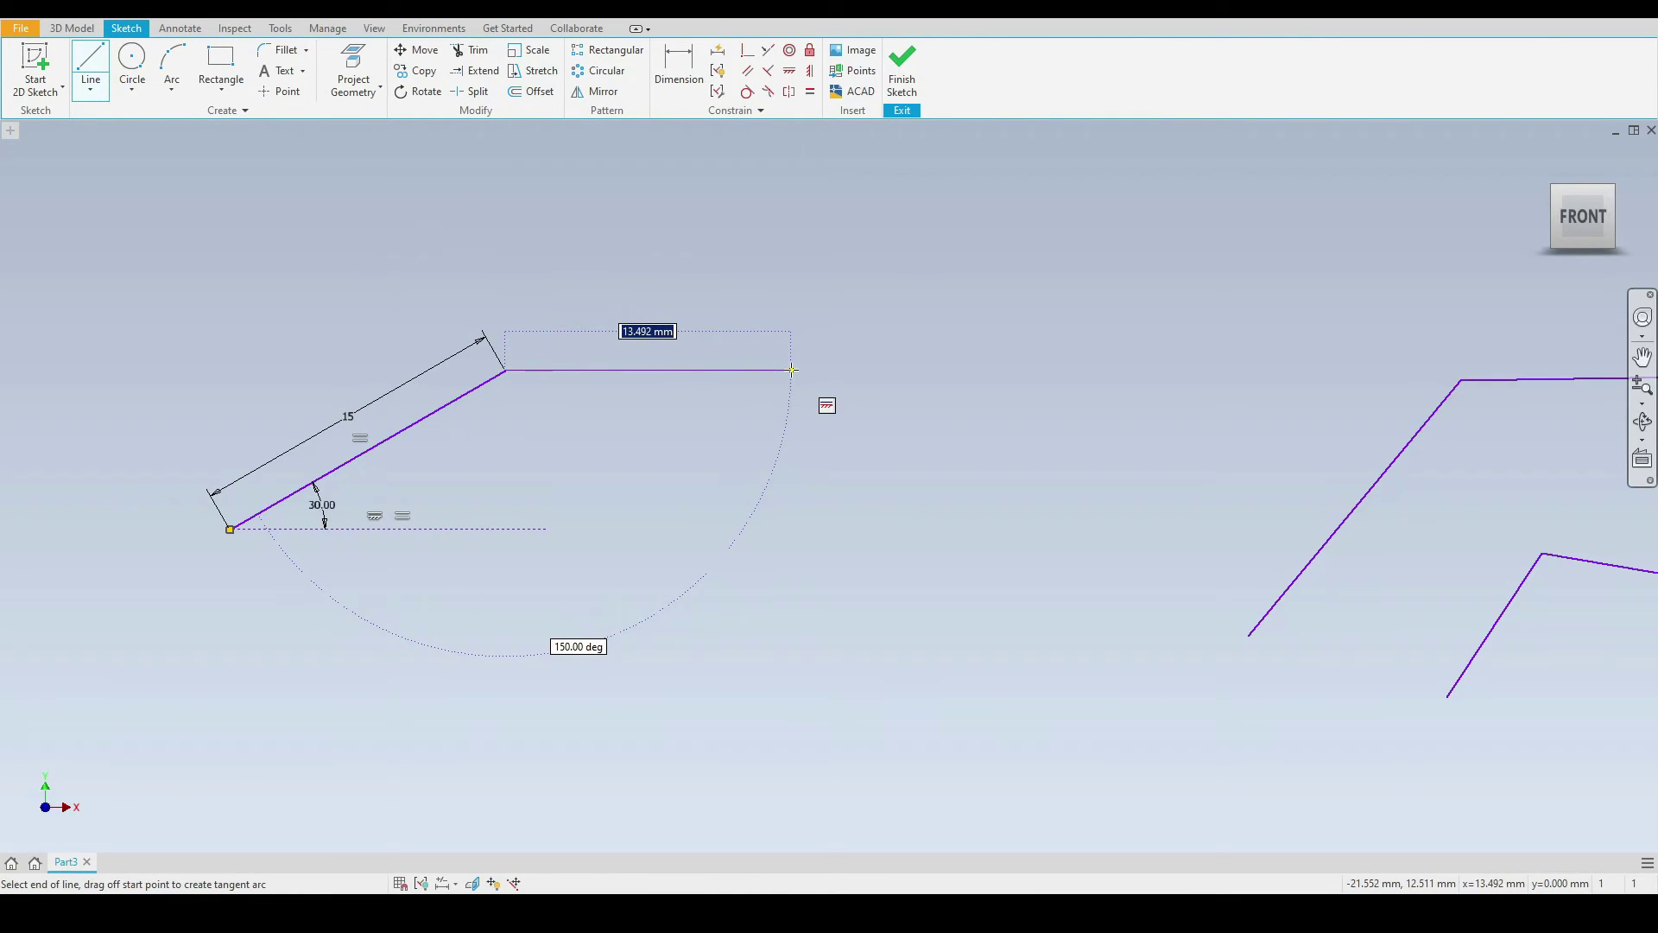
Add a horizontal and a vertical line, then close the four-sided profile.
{"action": "left_click", "coordinate": [792, 370]}
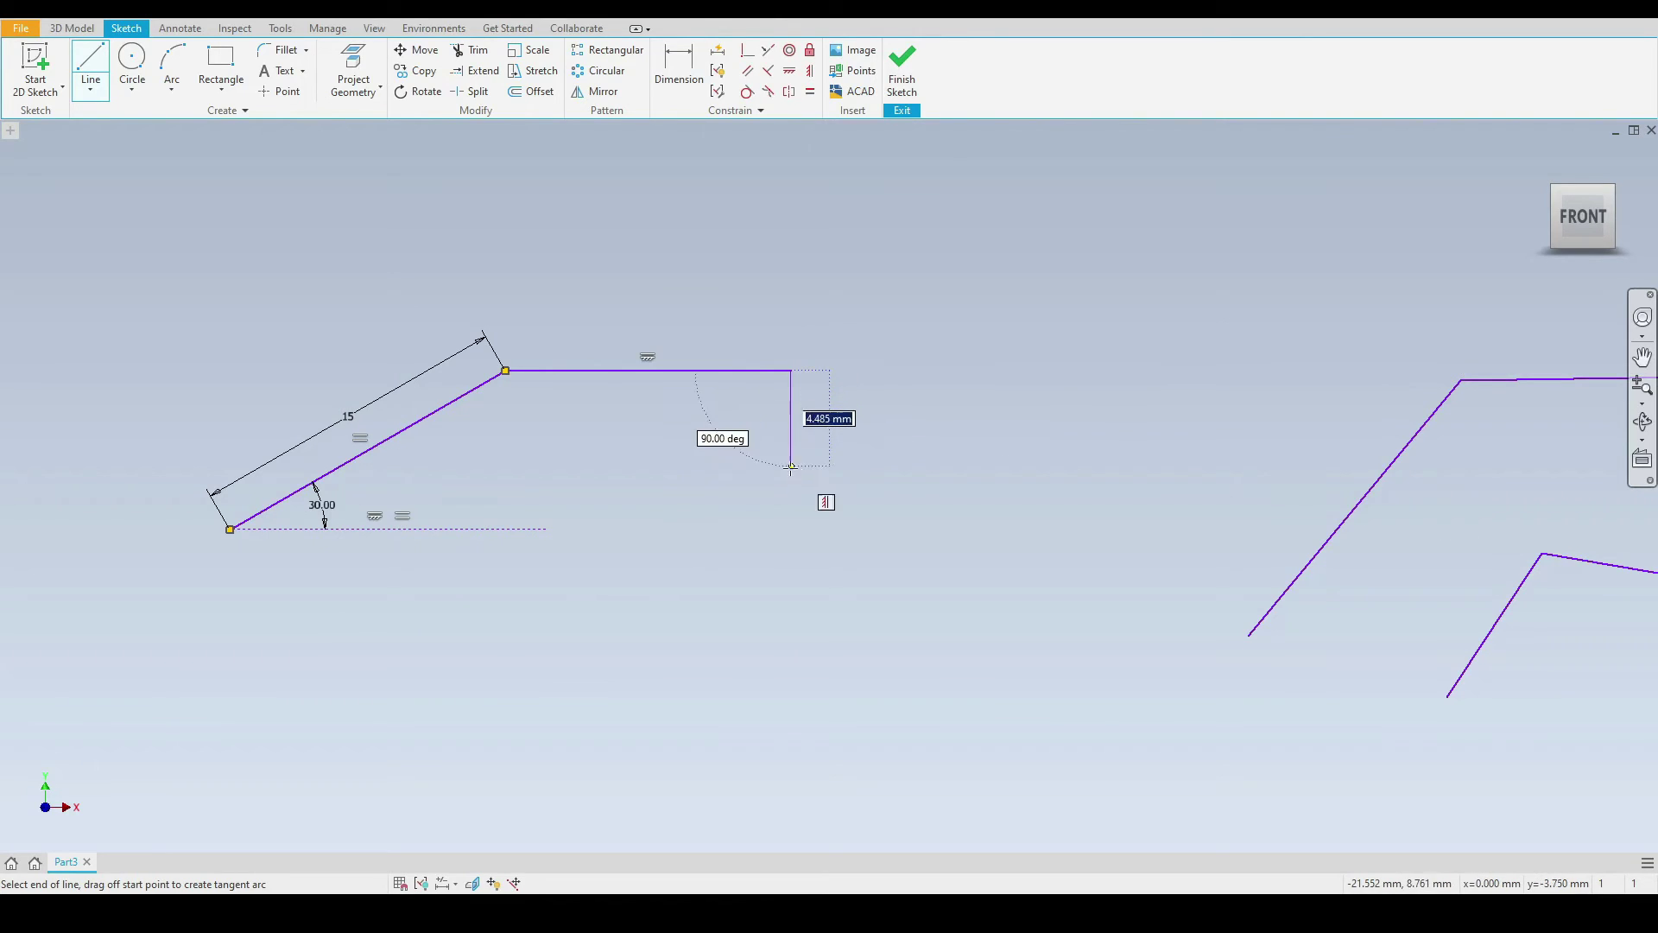
{"action": "left_click", "coordinate": [791, 529]}
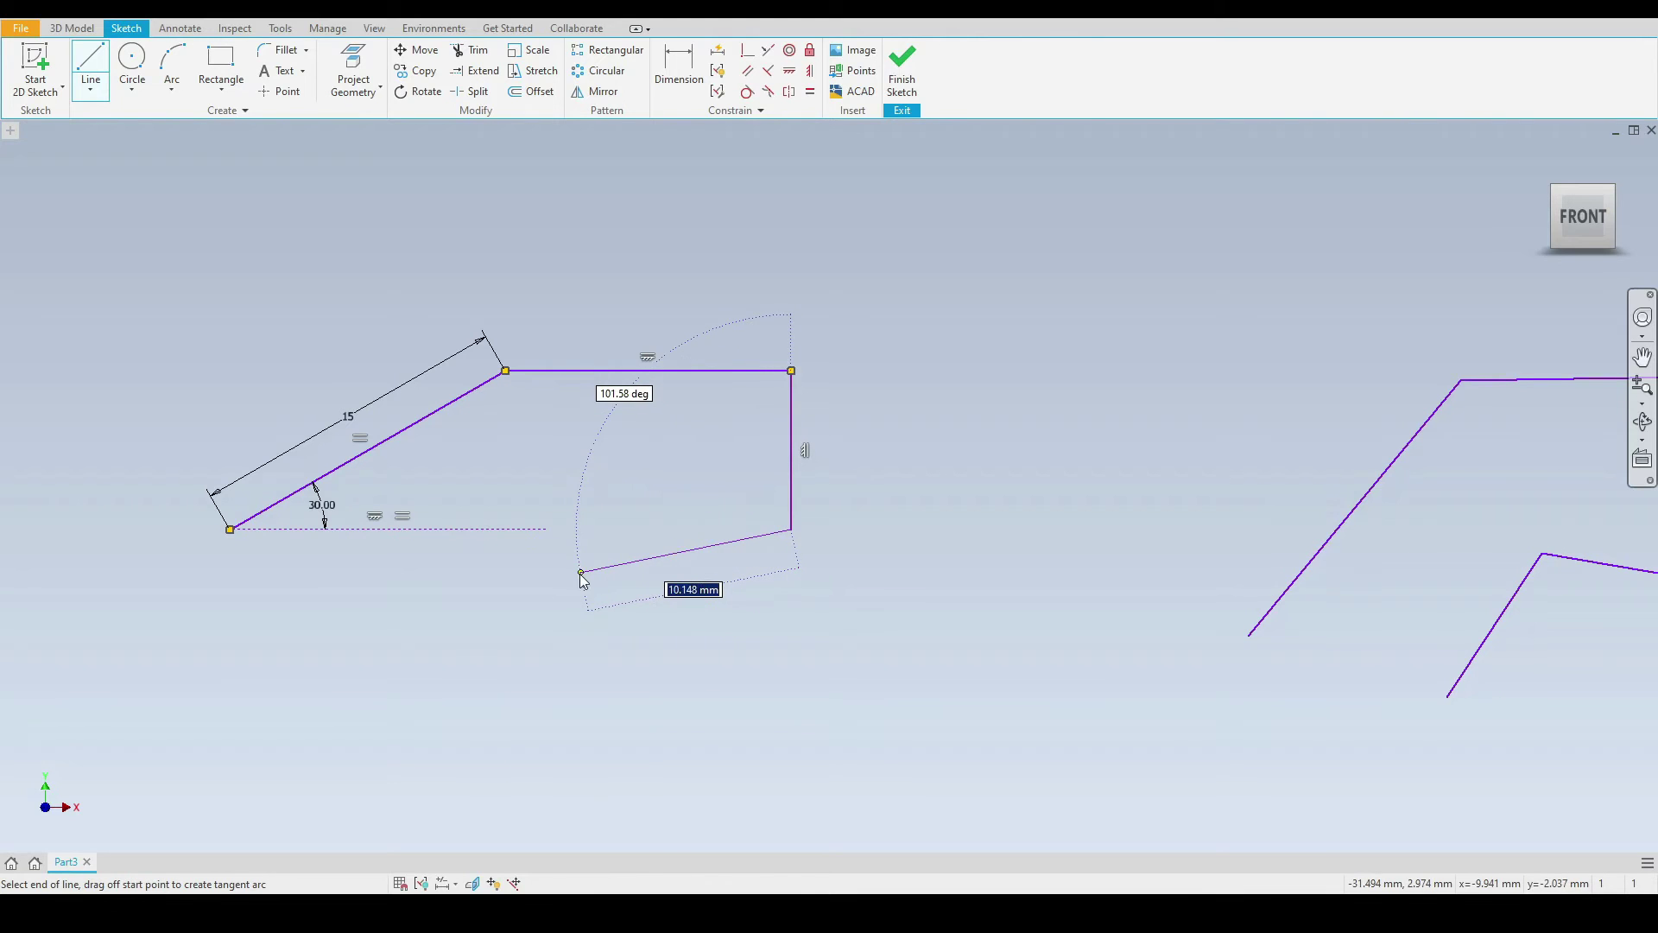
{"action": "right_click", "coordinate": [582, 572]}
{"action": "left_click", "coordinate": [563, 667]}
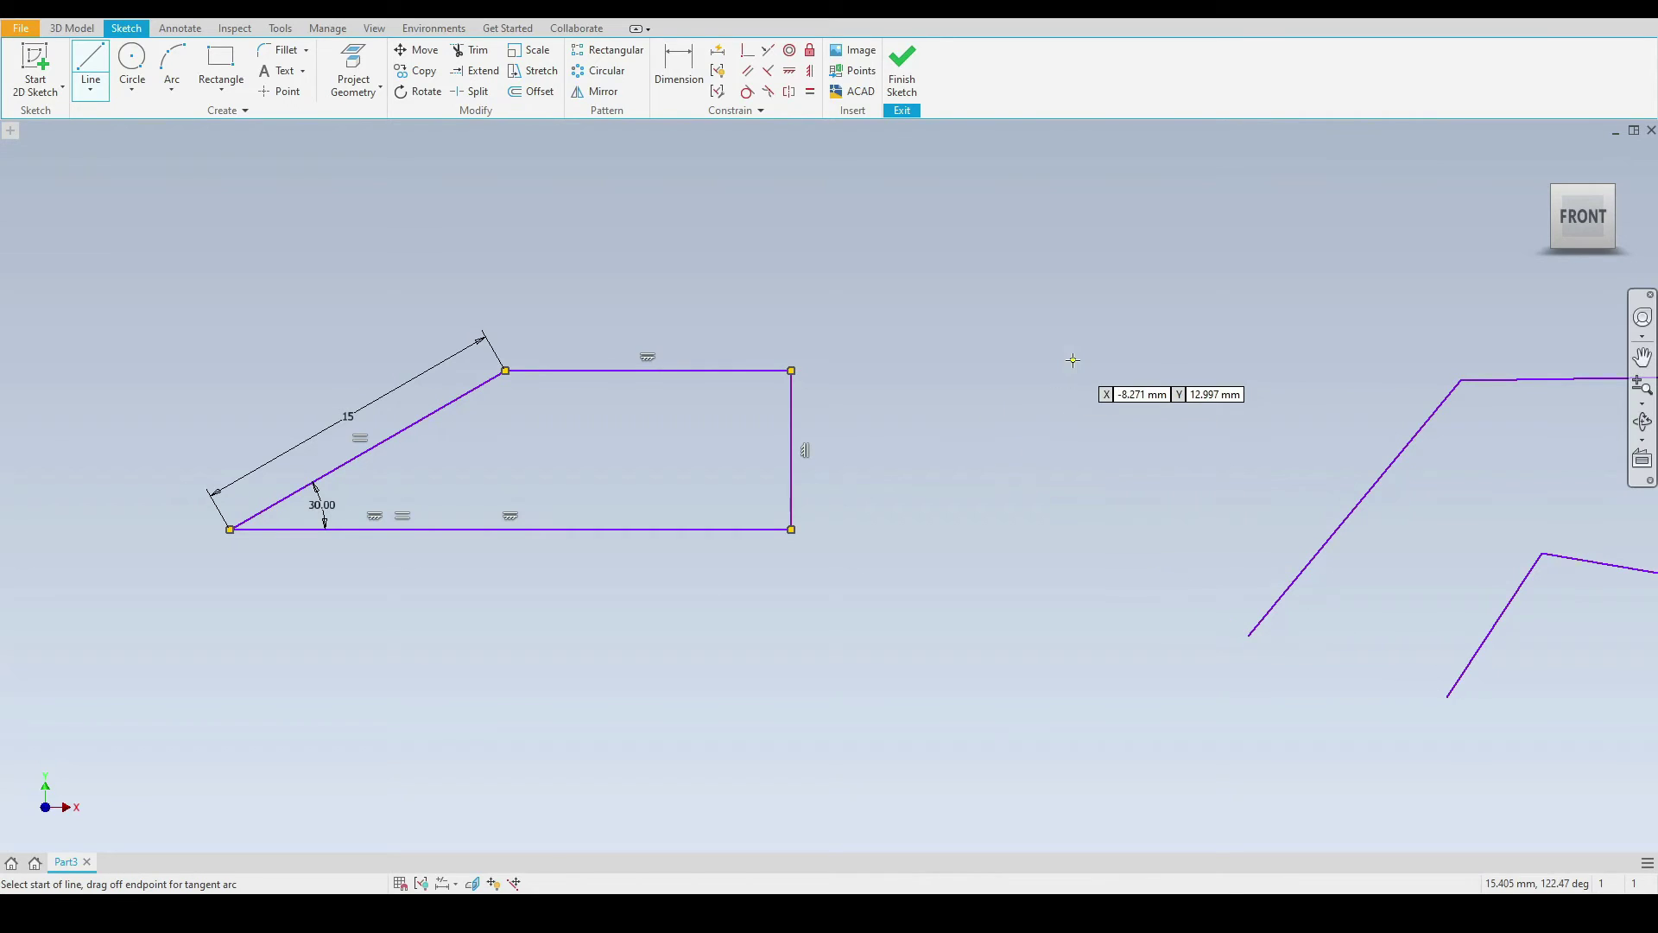
{"action": "key", "text": "Escape"}
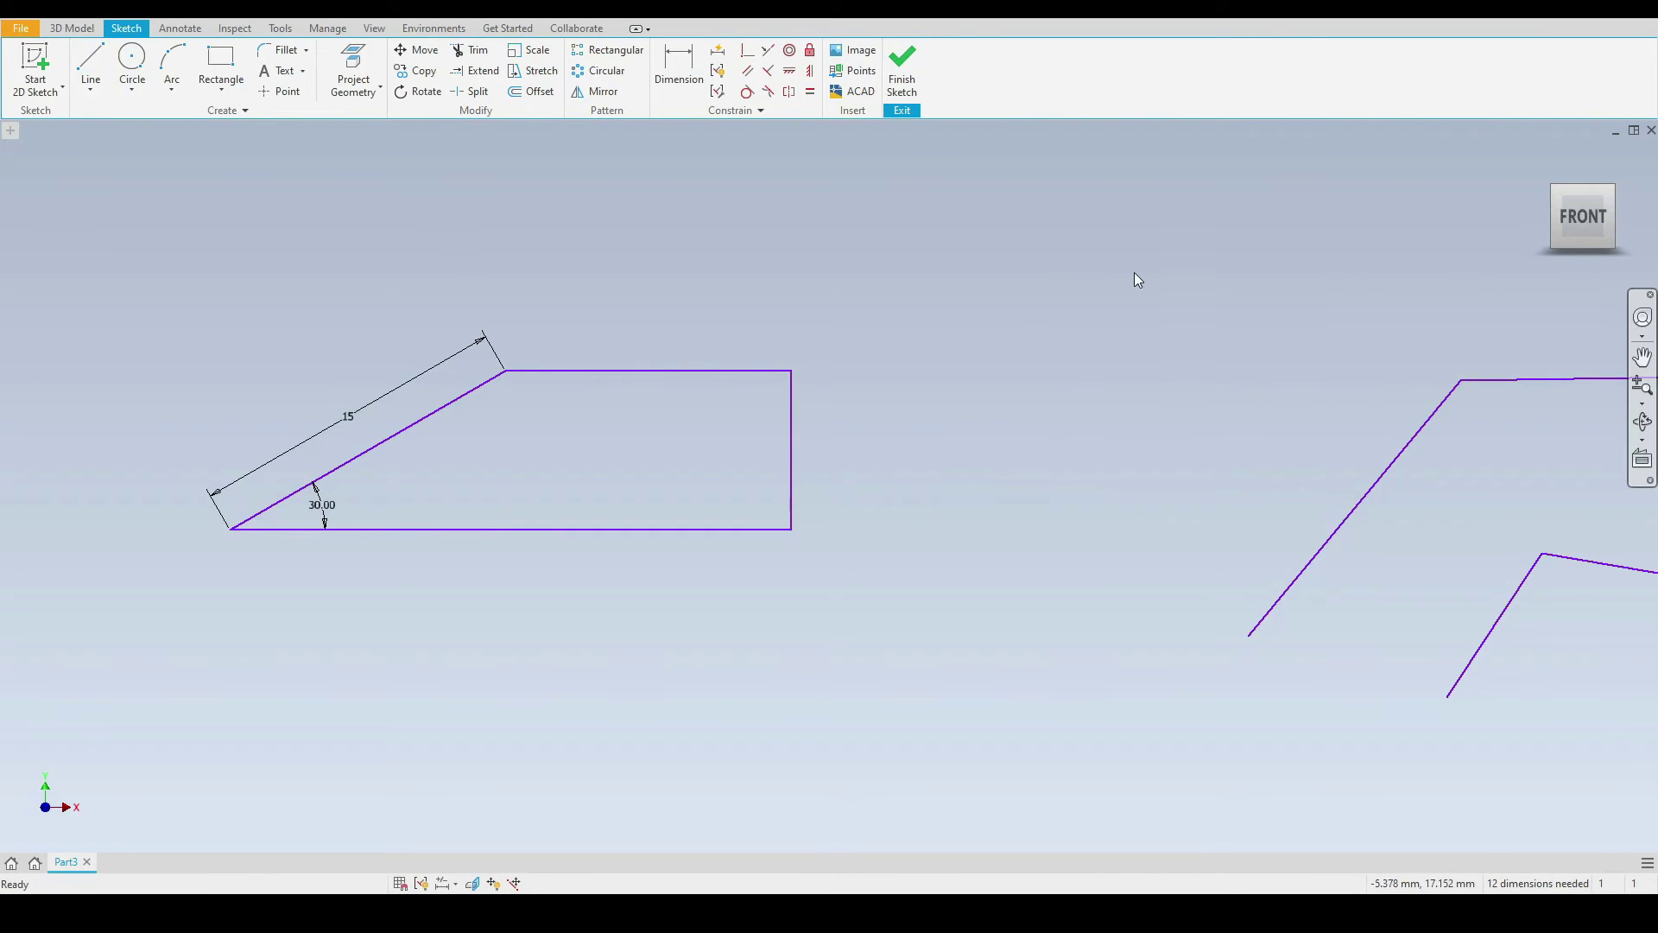
Pan to empty sketch space and list the circle and ellipse options.
{"action": "mouse_move", "coordinate": [1133, 272]}
{"action": "middle_mouse_down"}
{"action": "mouse_move", "coordinate": [907, 455]}
{"action": "mouse_move", "coordinate": [951, 359]}
{"action": "mouse_move", "coordinate": [945, 530]}
{"action": "middle_mouse_up"}
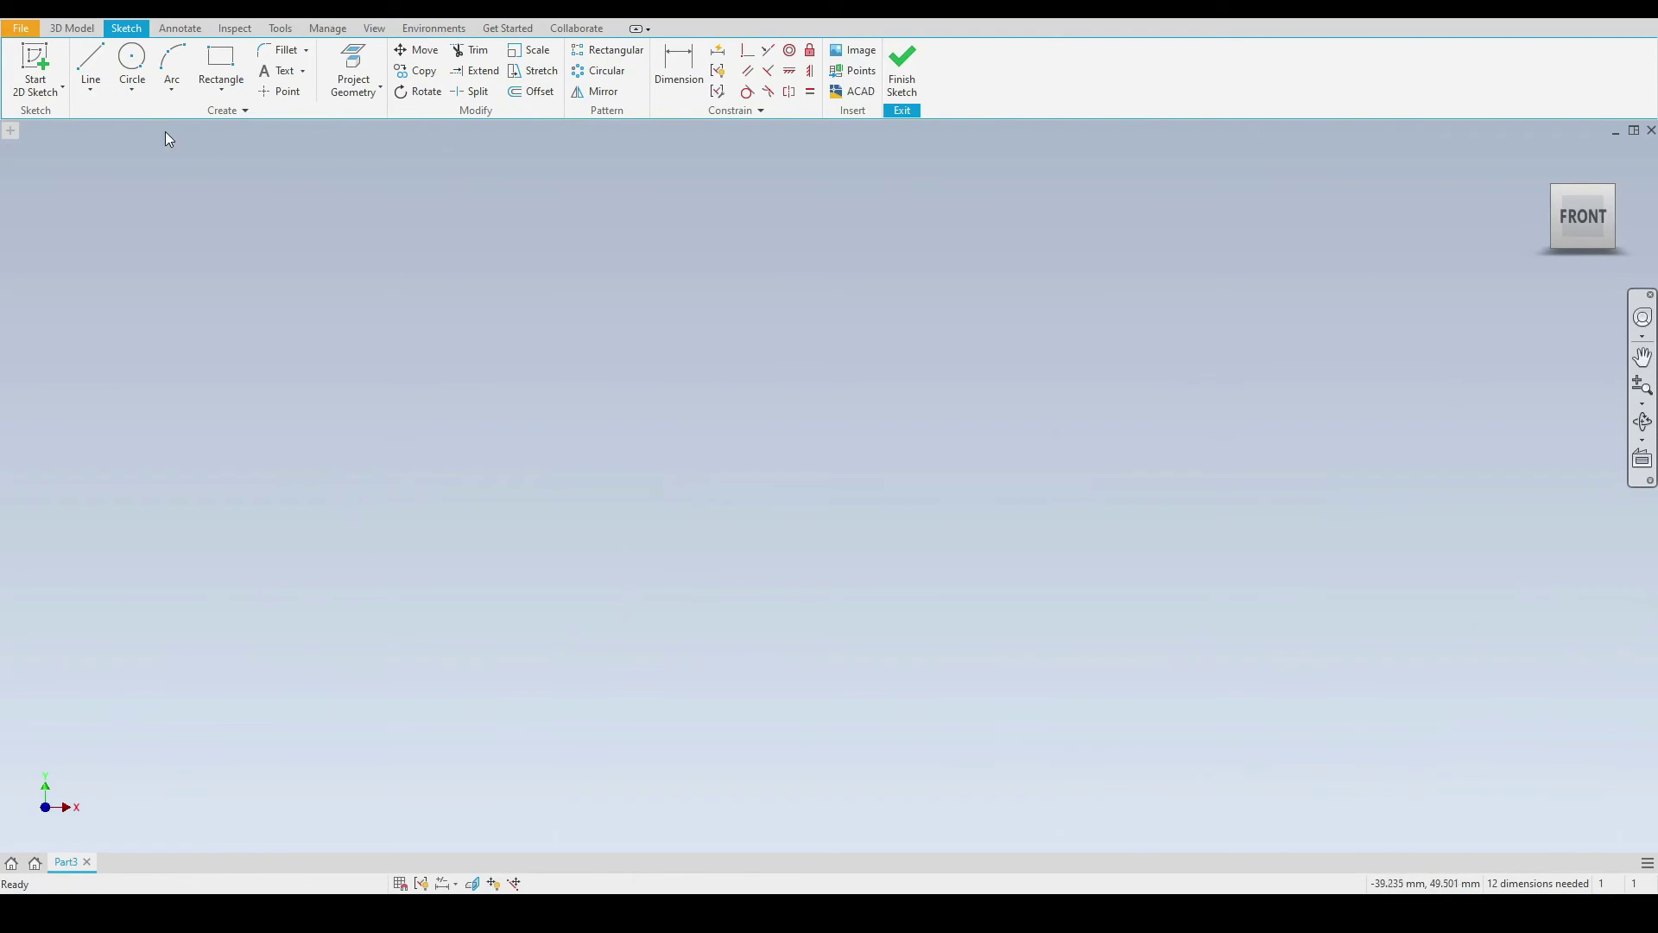
{"action": "left_click", "coordinate": [133, 93]}
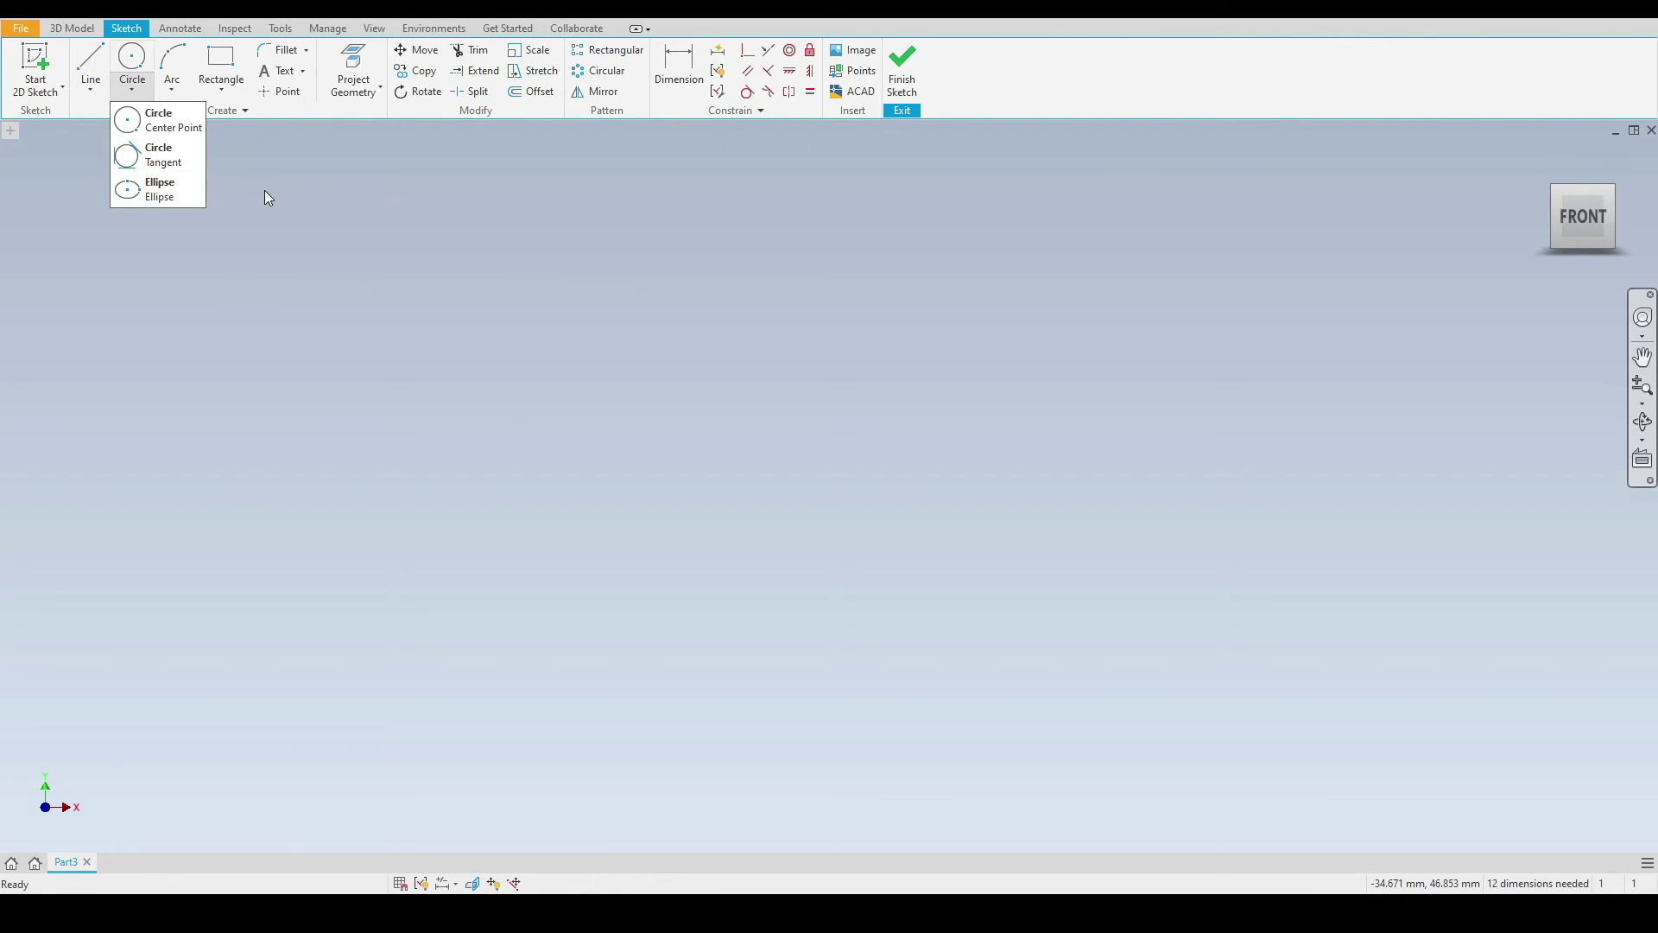
Draw four center-point circles, including one concentric inside the large circle.
{"action": "left_click", "coordinate": [156, 121]}
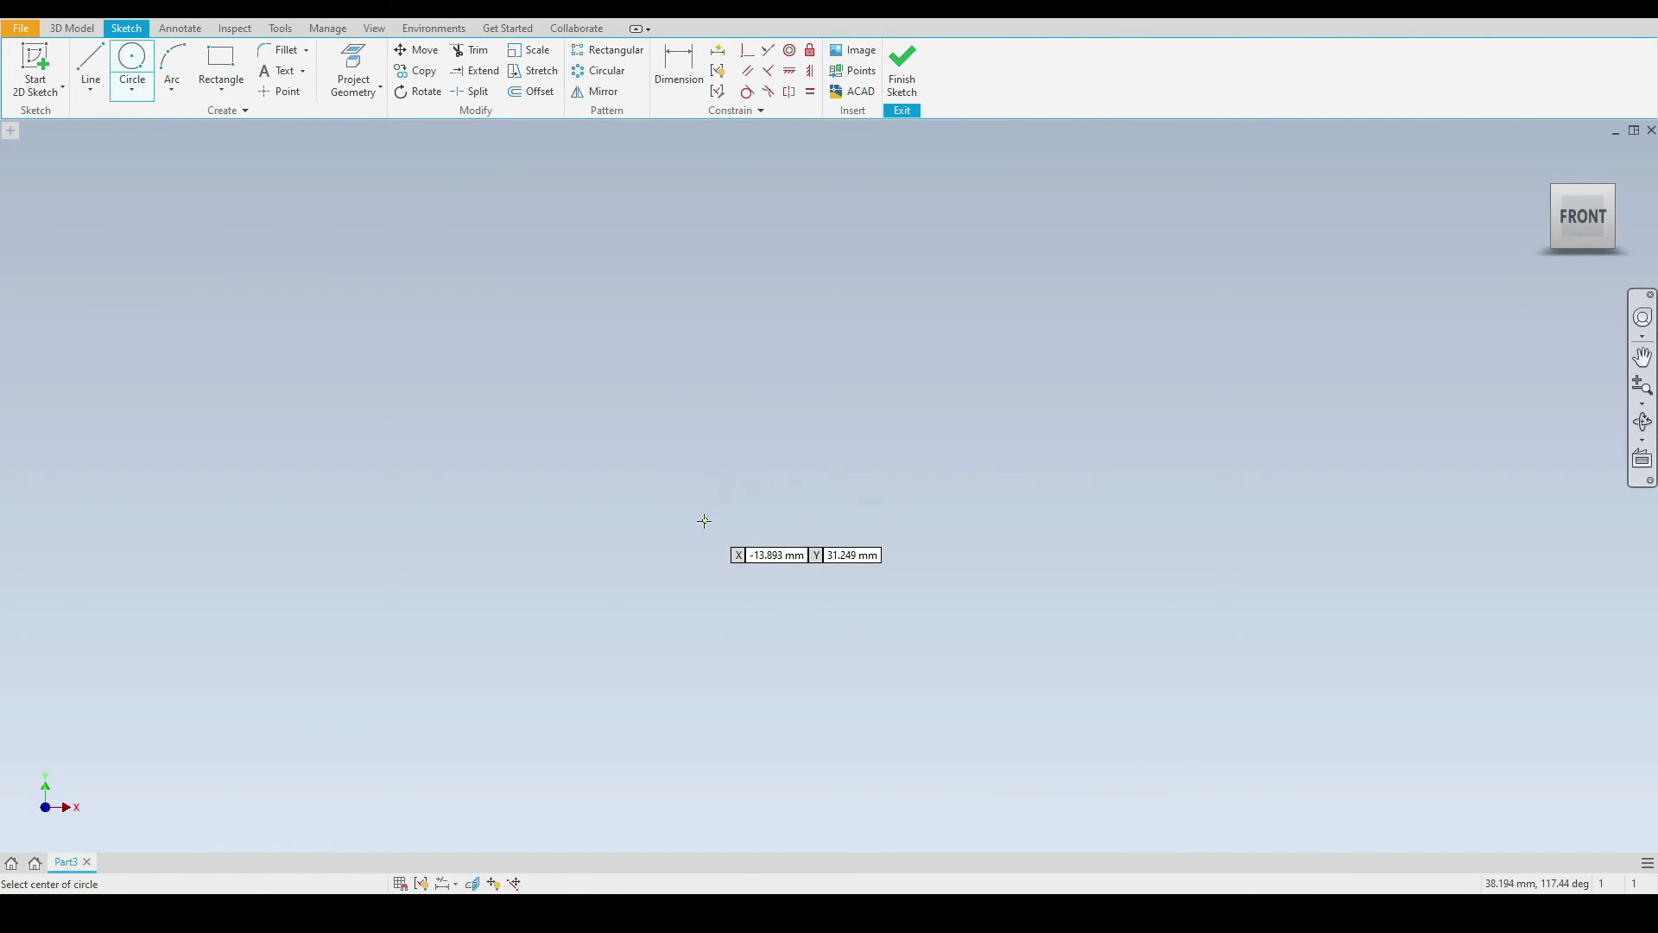
{"action": "left_click", "coordinate": [688, 478]}
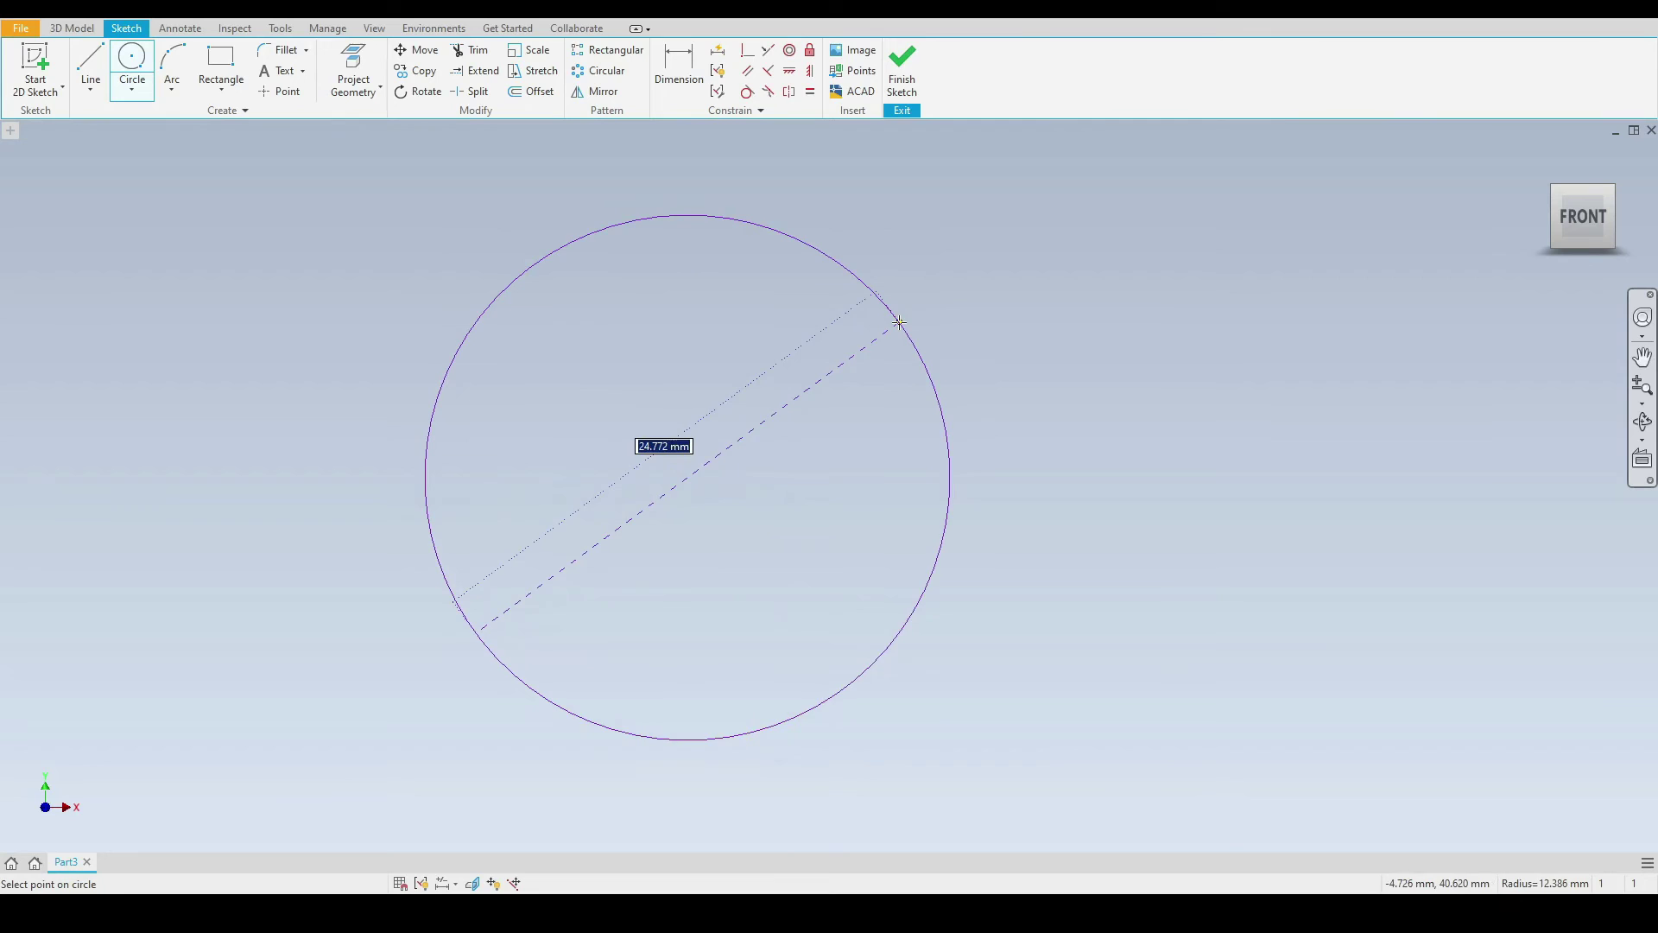
{"action": "left_click", "coordinate": [897, 322]}
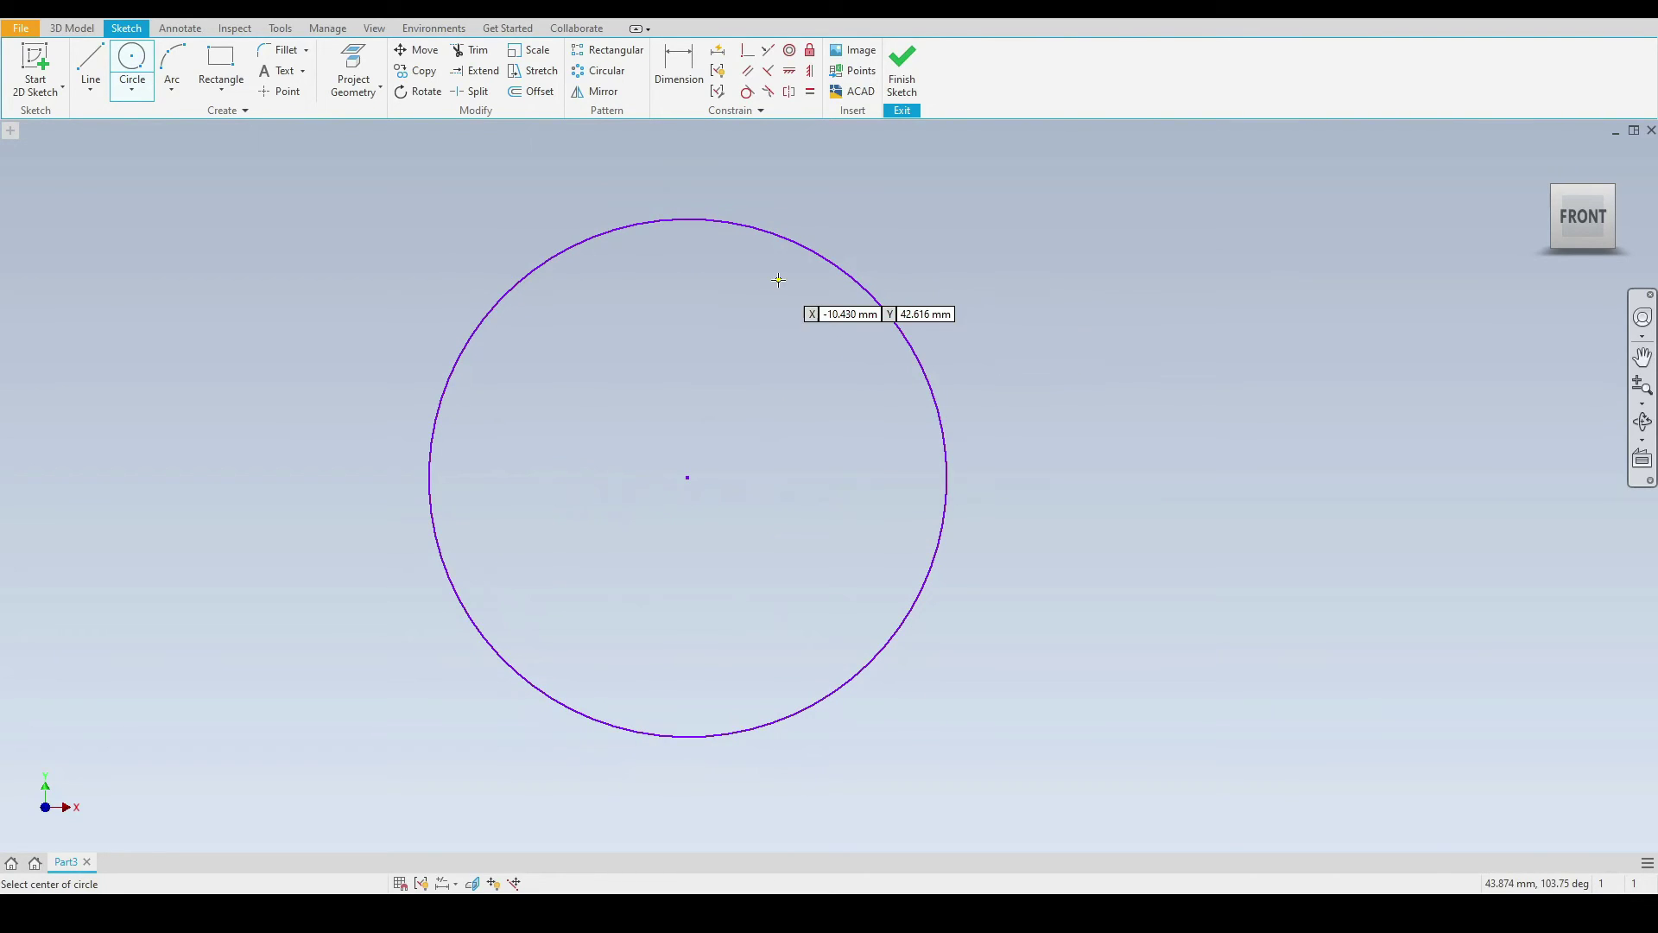
{"action": "left_click", "coordinate": [121, 58]}
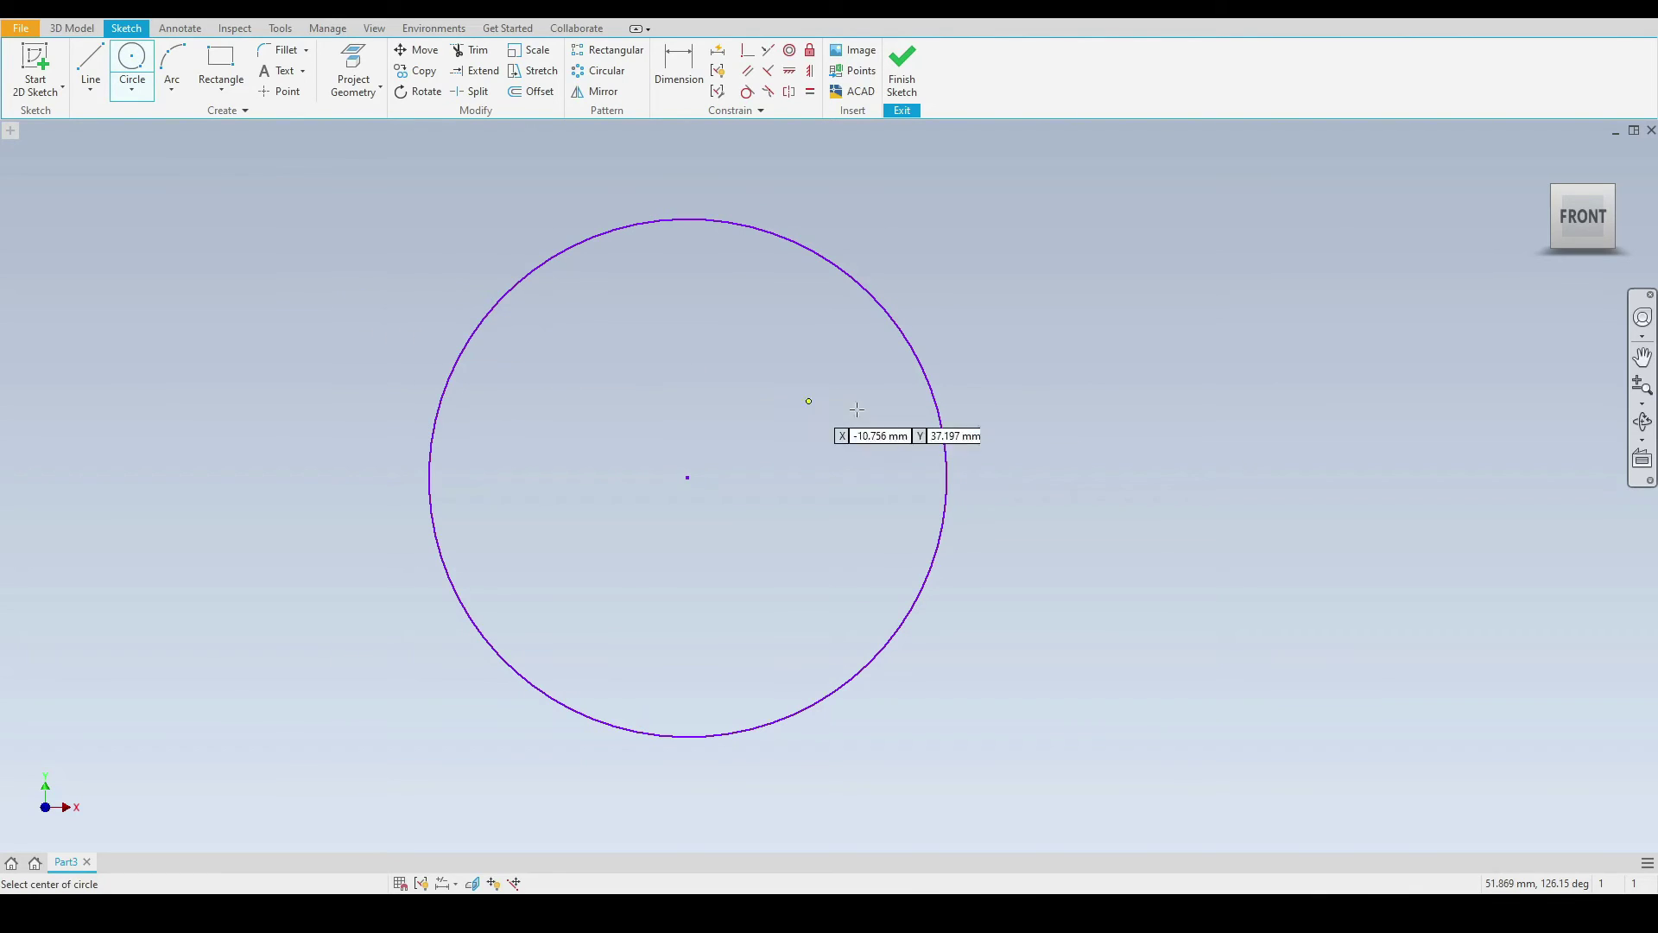
{"action": "left_click", "coordinate": [1220, 459]}
{"action": "left_click", "coordinate": [1269, 358]}
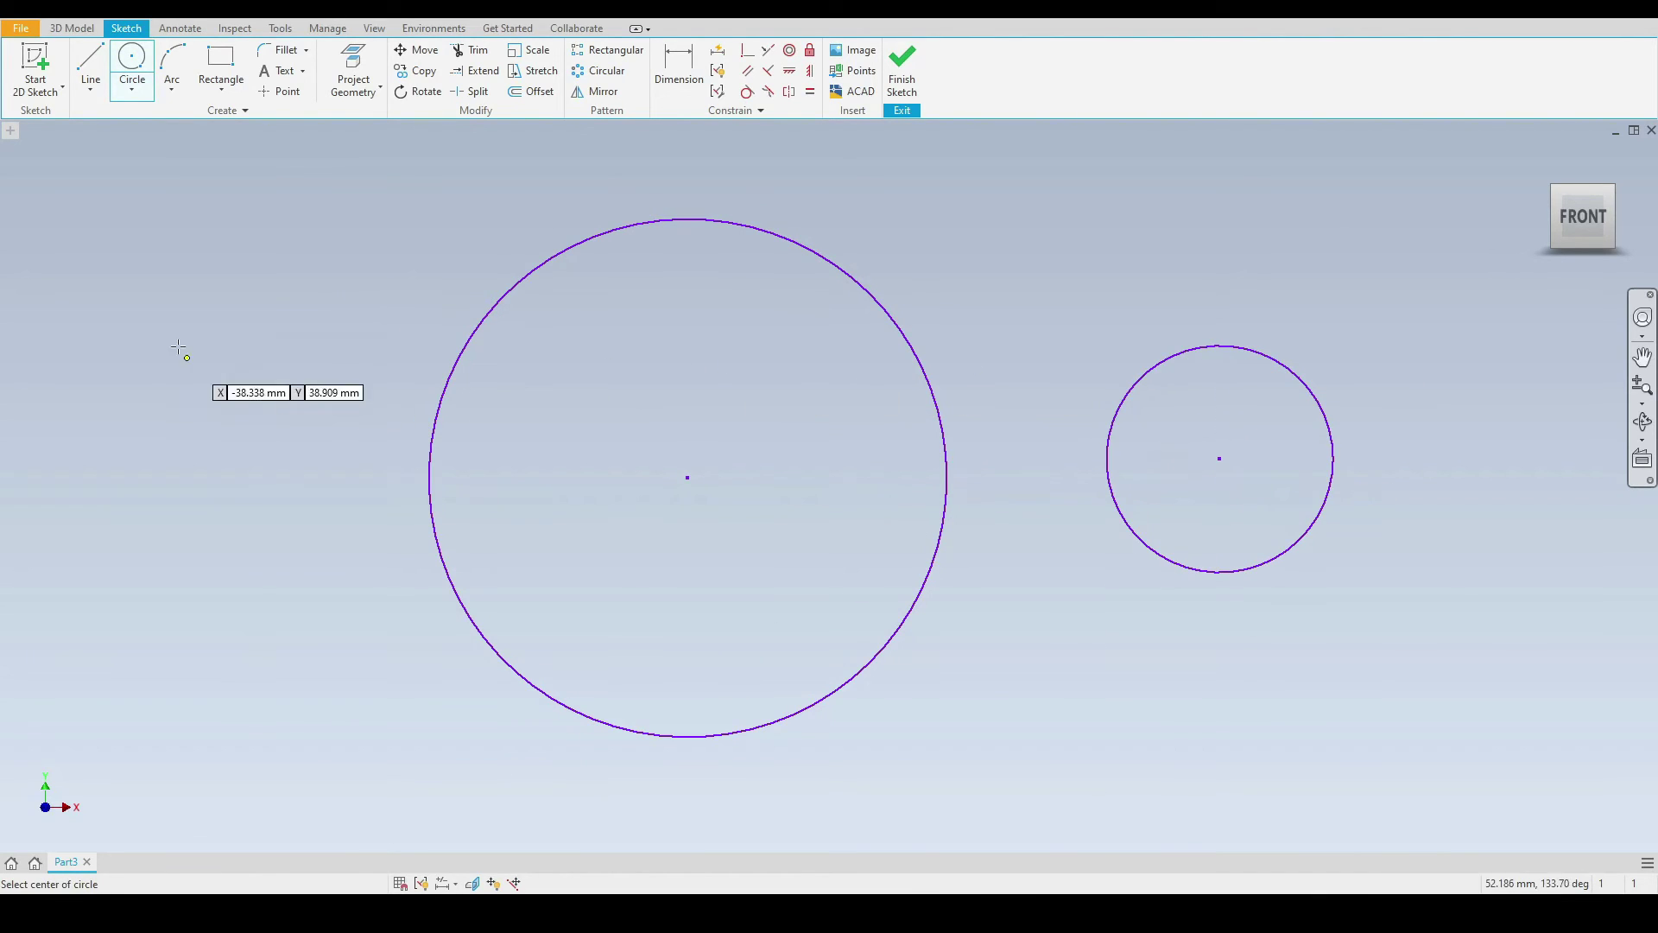
{"action": "left_click", "coordinate": [173, 334]}
{"action": "left_click", "coordinate": [199, 252]}
{"action": "left_click", "coordinate": [687, 478]}
{"action": "left_click", "coordinate": [740, 374]}
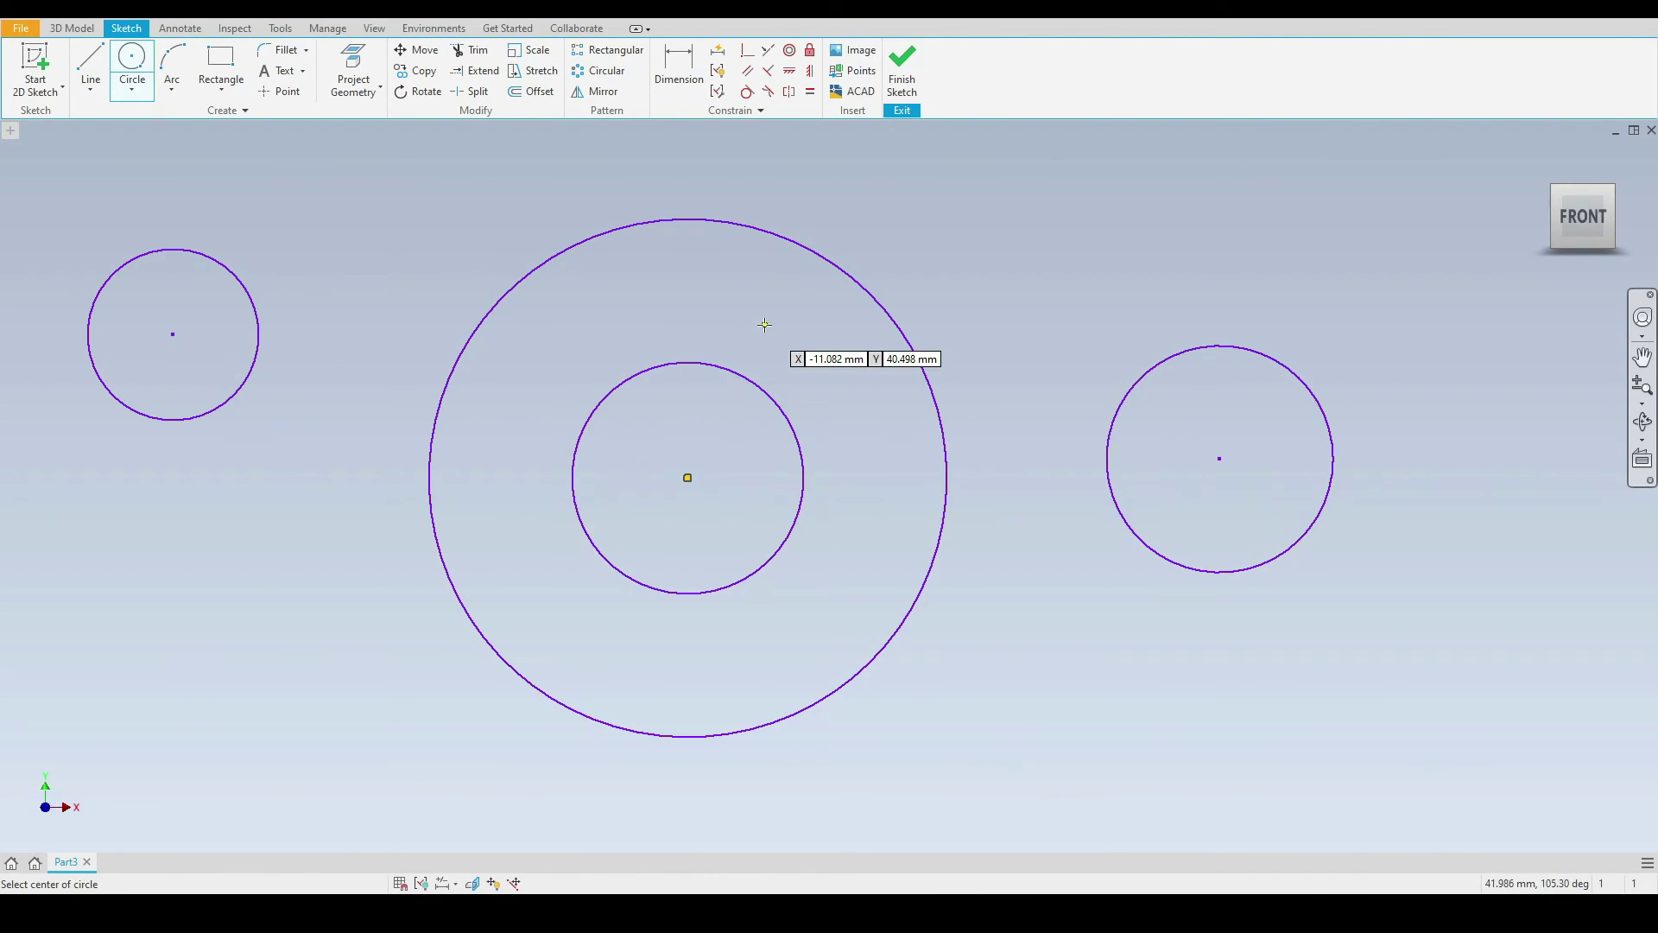
Add another circle with an 8 mm diameter and end the circle tool.
{"action": "middle_click_drag", "start_coordinate": [1026, 293], "coordinate": [744, 574]}
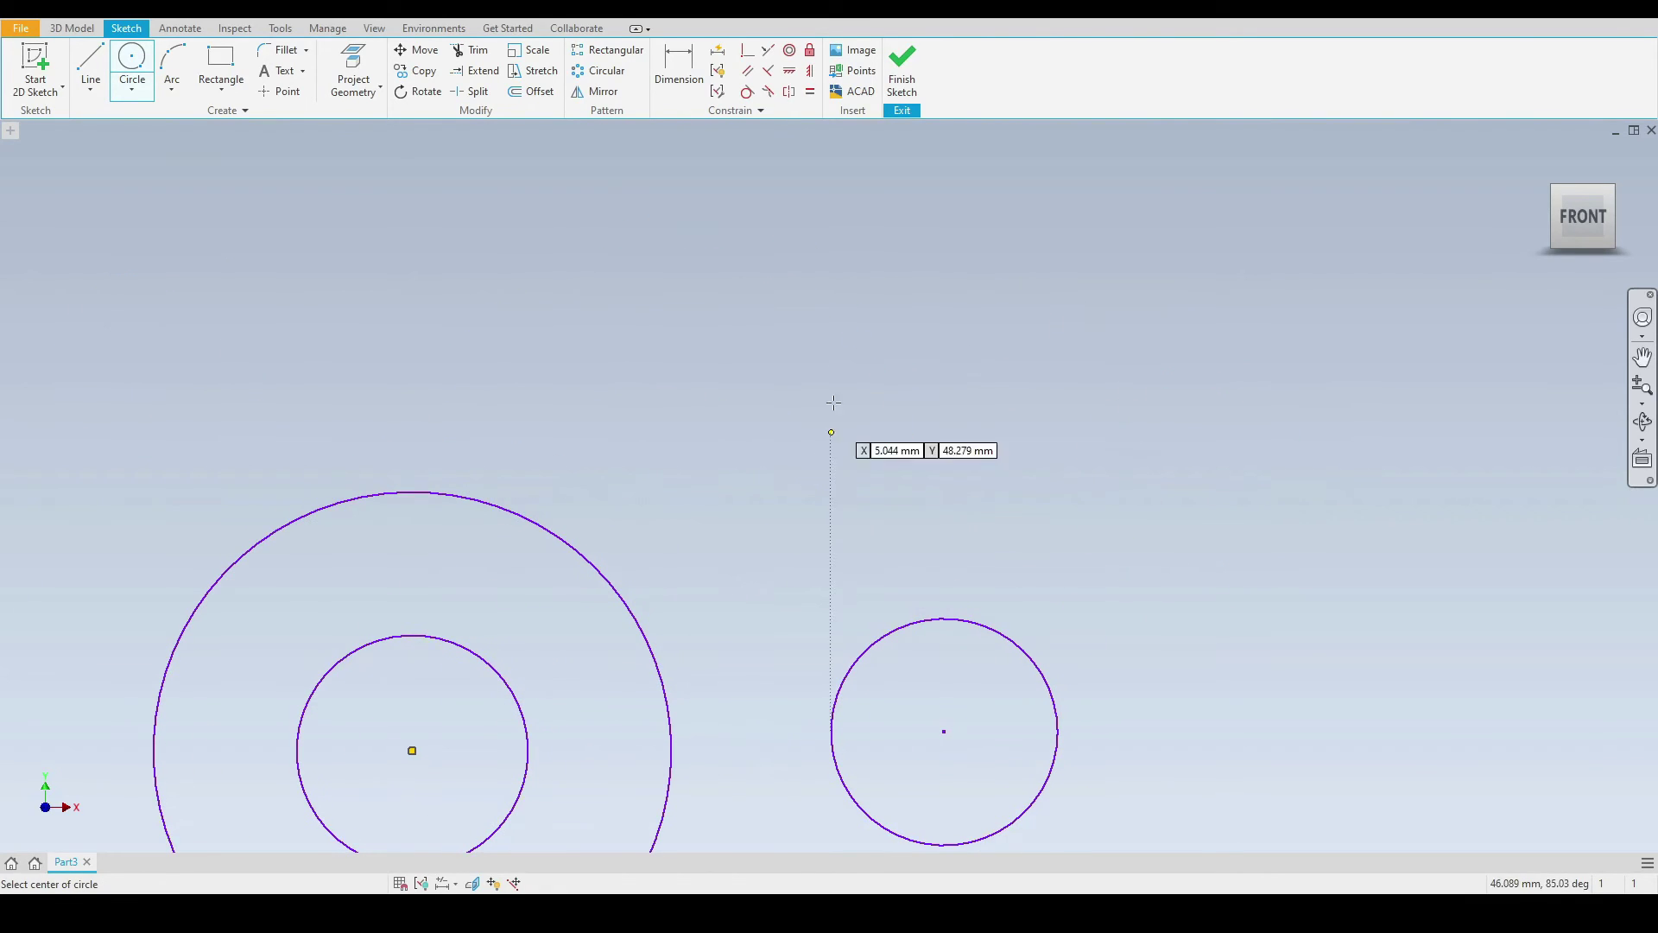
{"action": "left_click", "coordinate": [831, 365]}
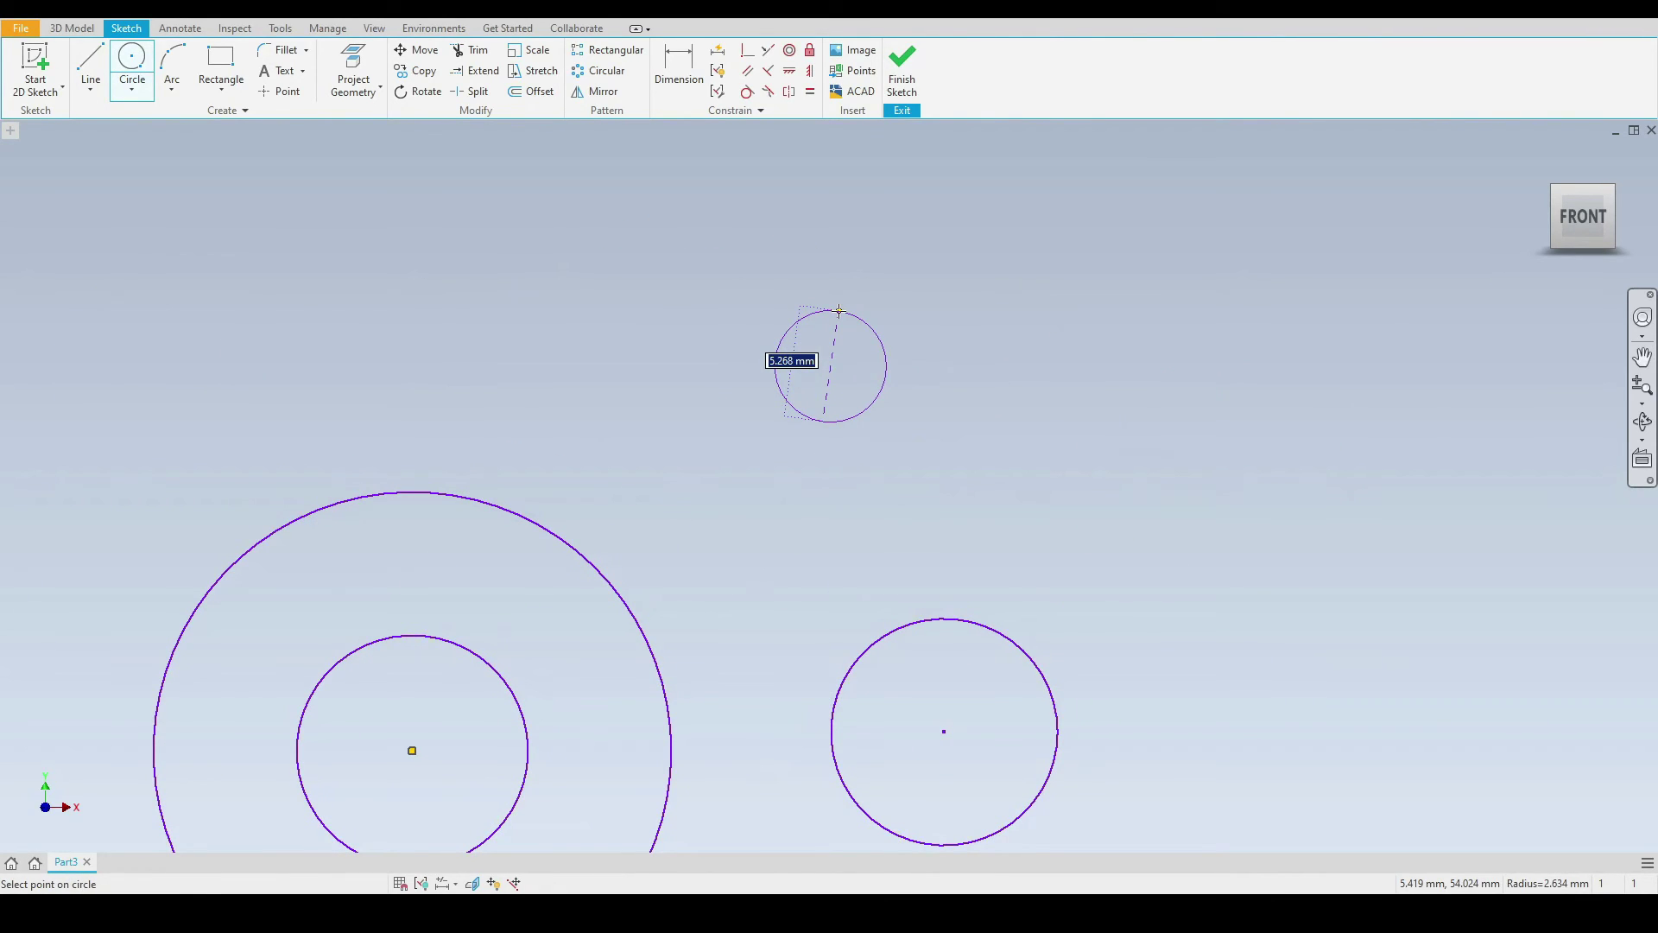
{"action": "type", "text": "8"}
{"action": "key", "text": "Return"}
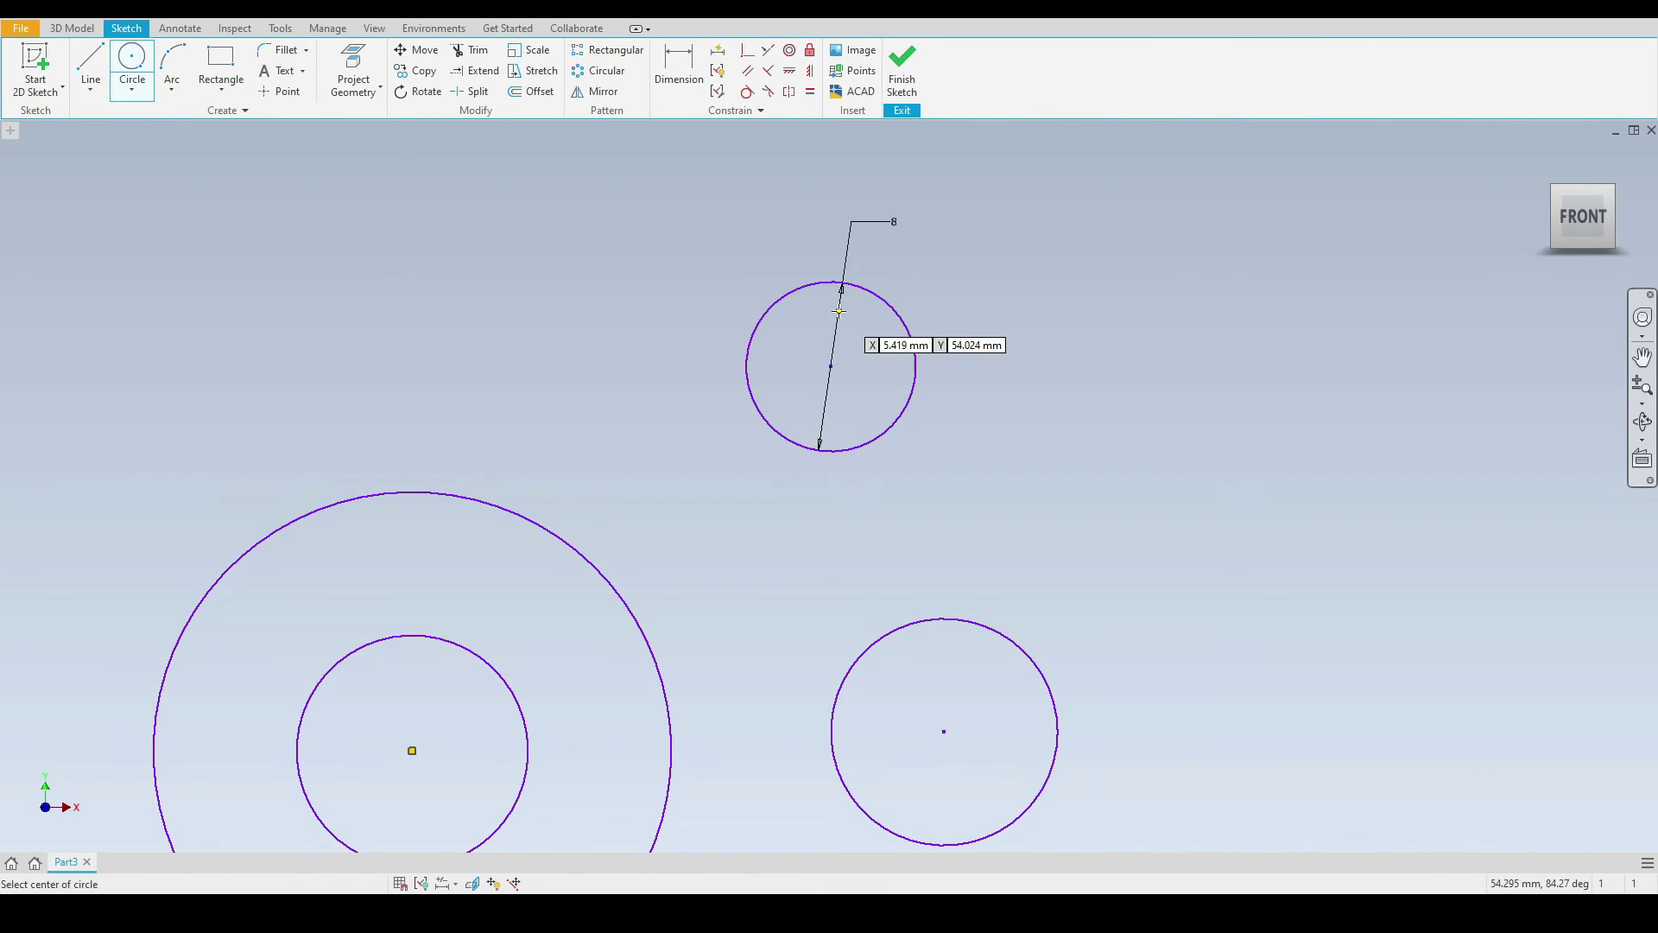
{"action": "right_click", "coordinate": [970, 264]}
{"action": "left_click", "coordinate": [877, 268]}
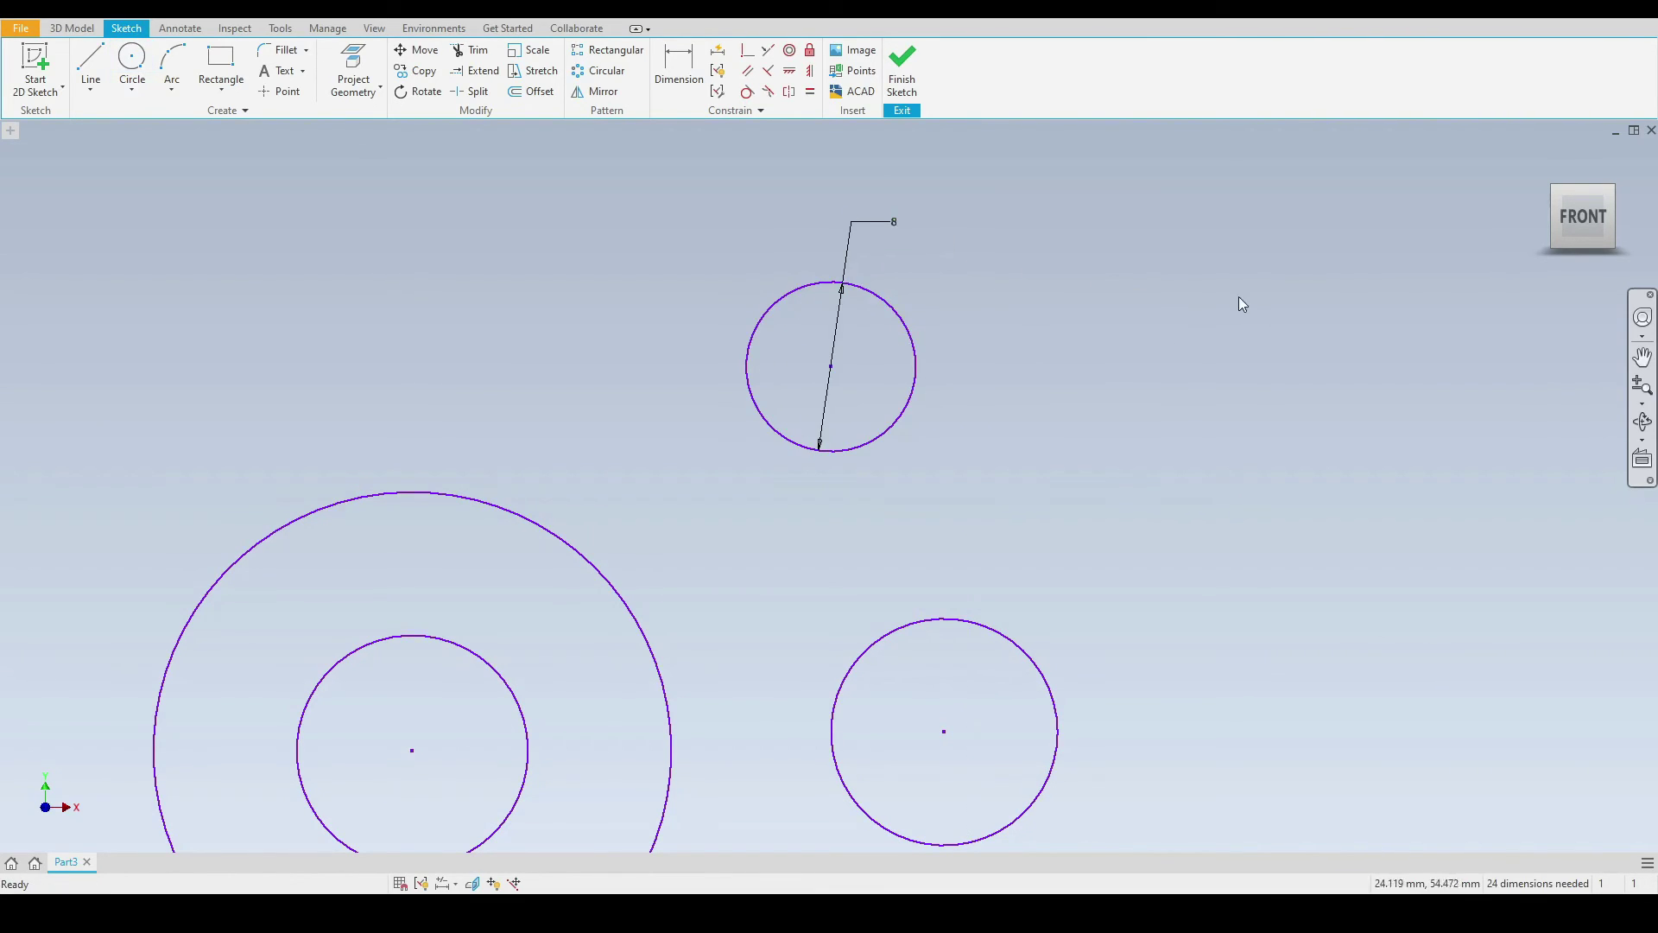
{"action": "mouse_move", "coordinate": [1243, 304]}
{"action": "middle_mouse_down"}
{"action": "mouse_move", "coordinate": [878, 544]}
{"action": "mouse_move", "coordinate": [824, 614]}
{"action": "middle_mouse_up"}
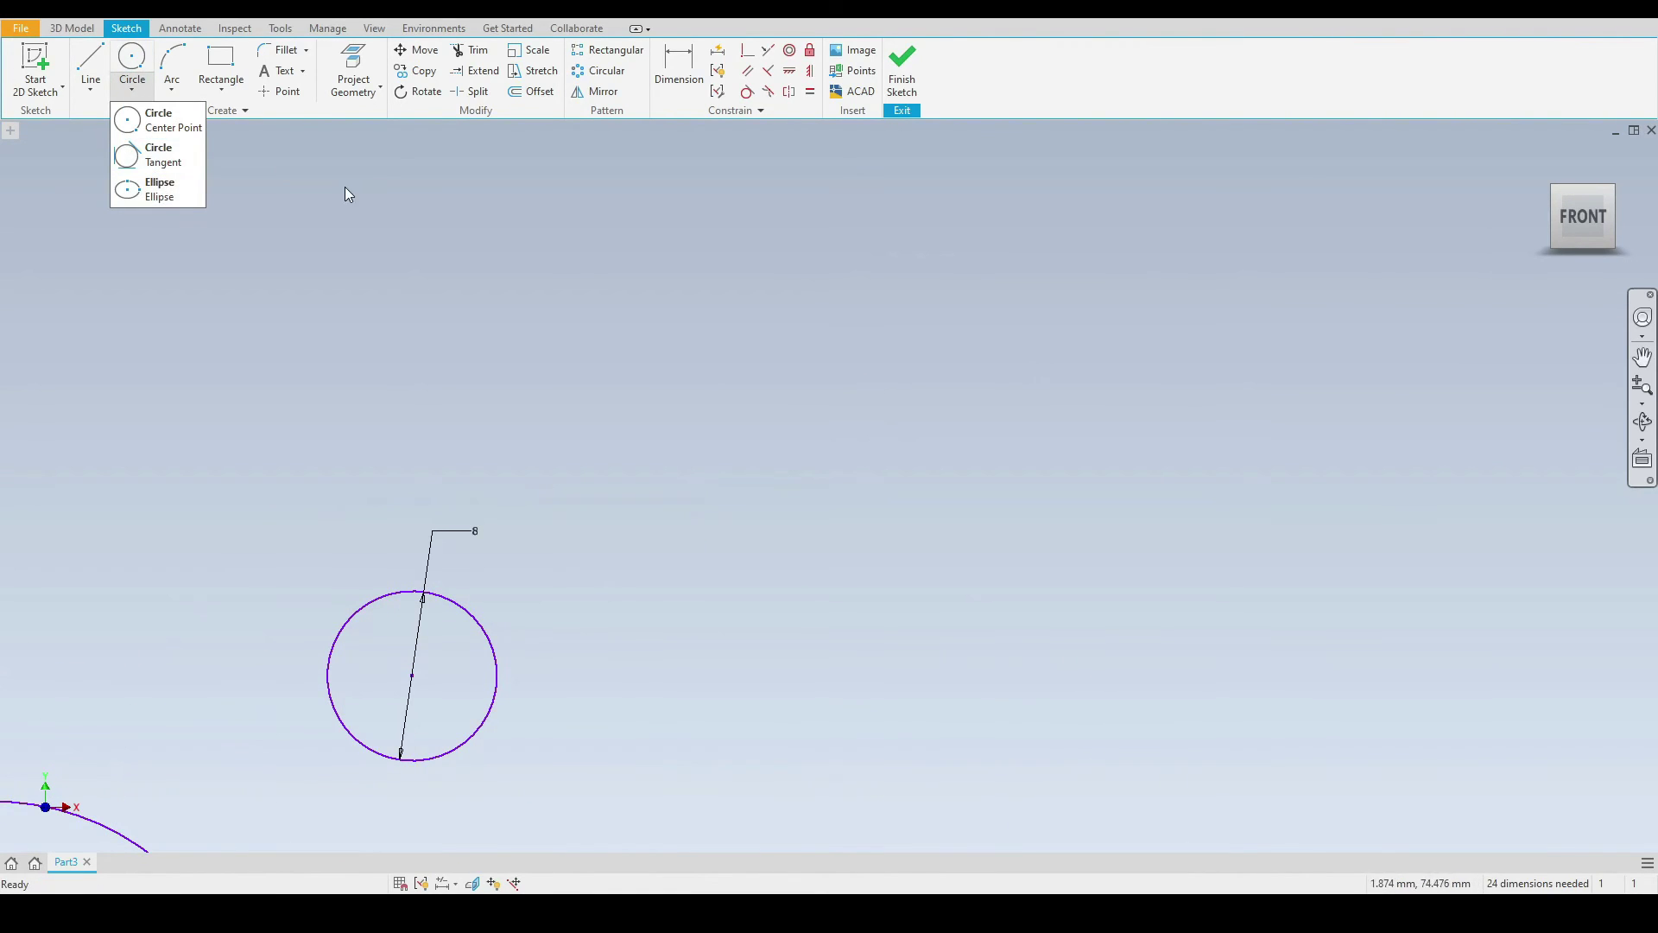
Draw three connected line segments forming an open wedge.
{"action": "key", "text": "l"}
{"action": "left_click", "coordinate": [705, 357]}
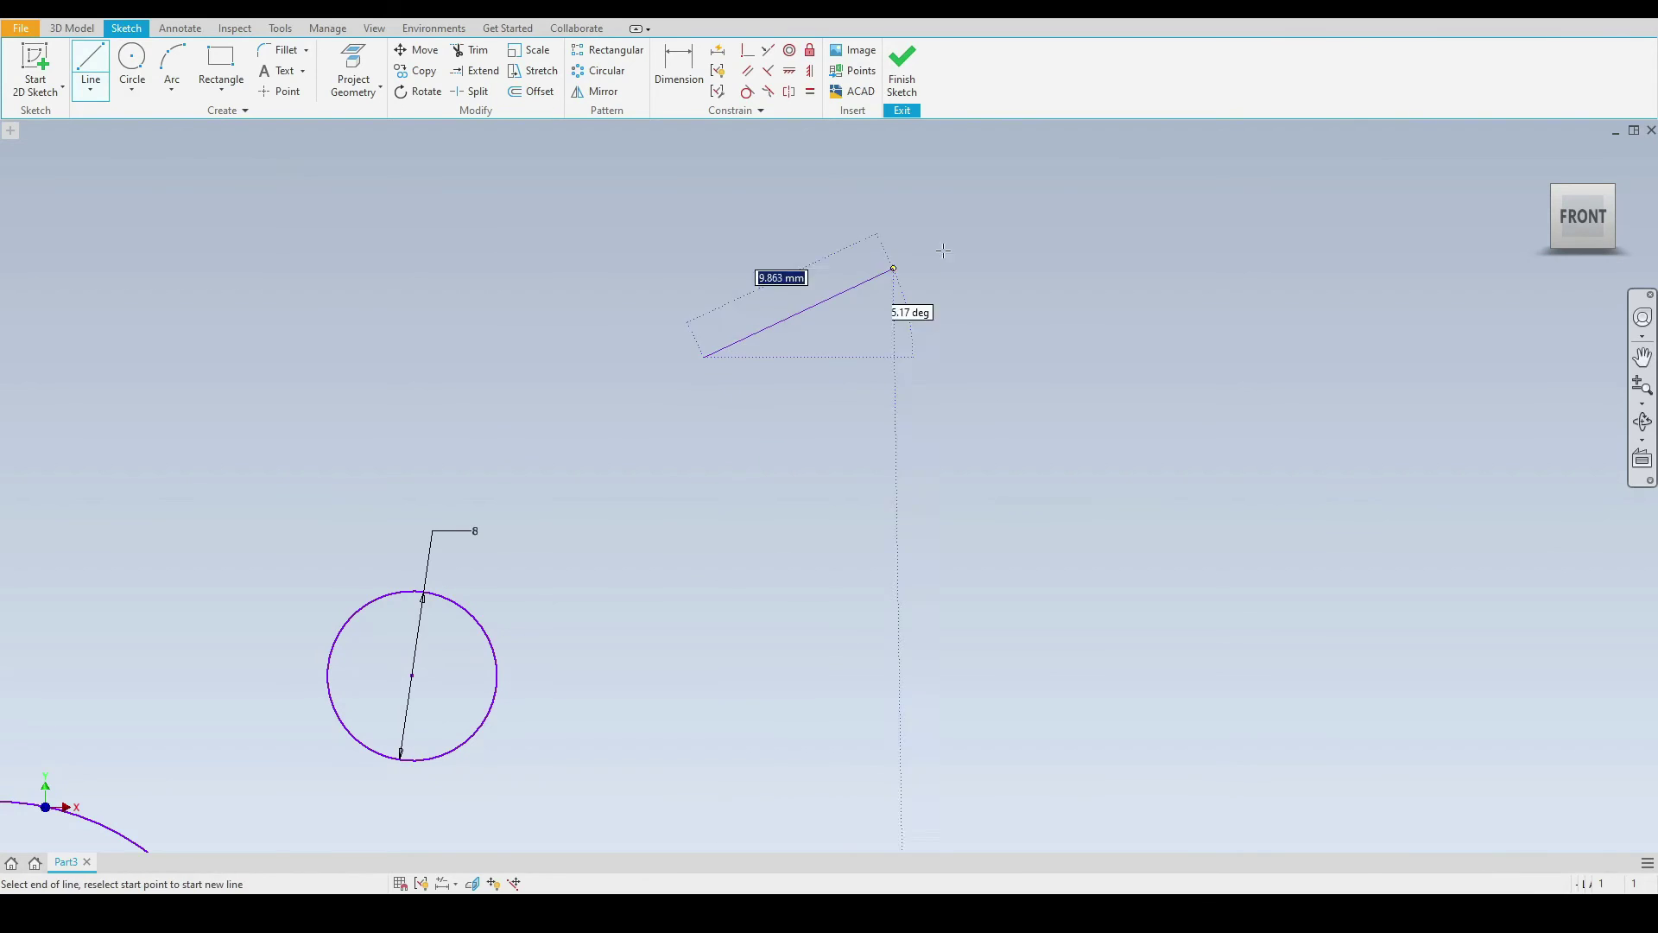
{"action": "left_click", "coordinate": [1046, 200]}
{"action": "left_click", "coordinate": [1306, 407]}
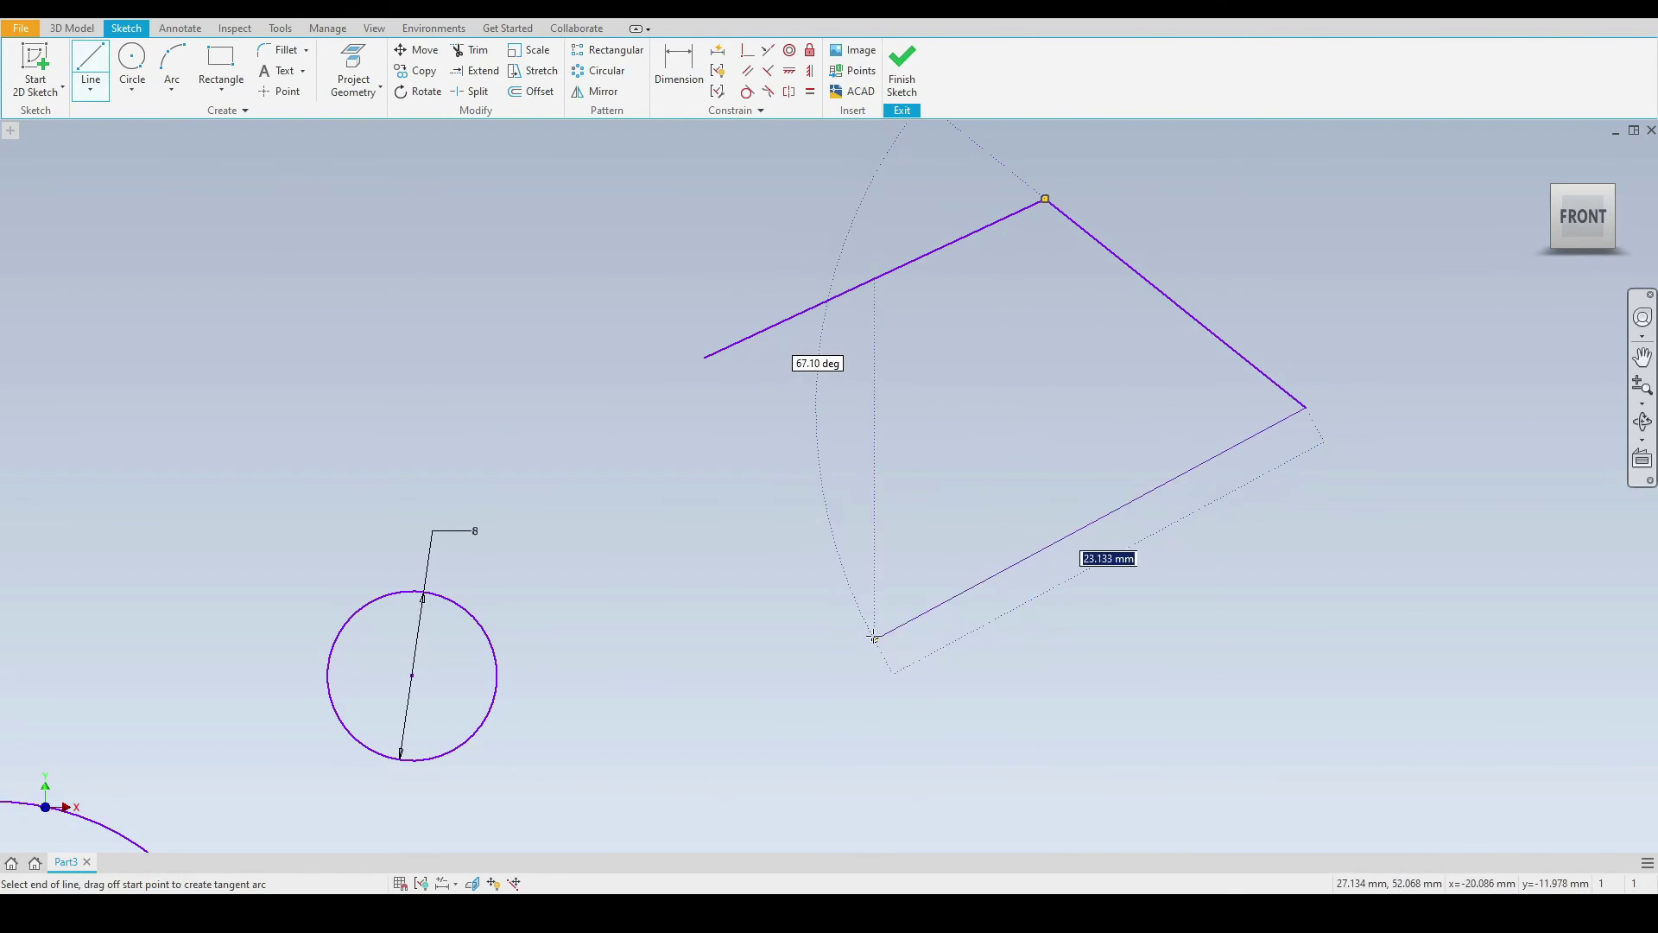
{"action": "left_click", "coordinate": [867, 610]}
{"action": "right_click", "coordinate": [920, 400]}
{"action": "left_click", "coordinate": [975, 402]}
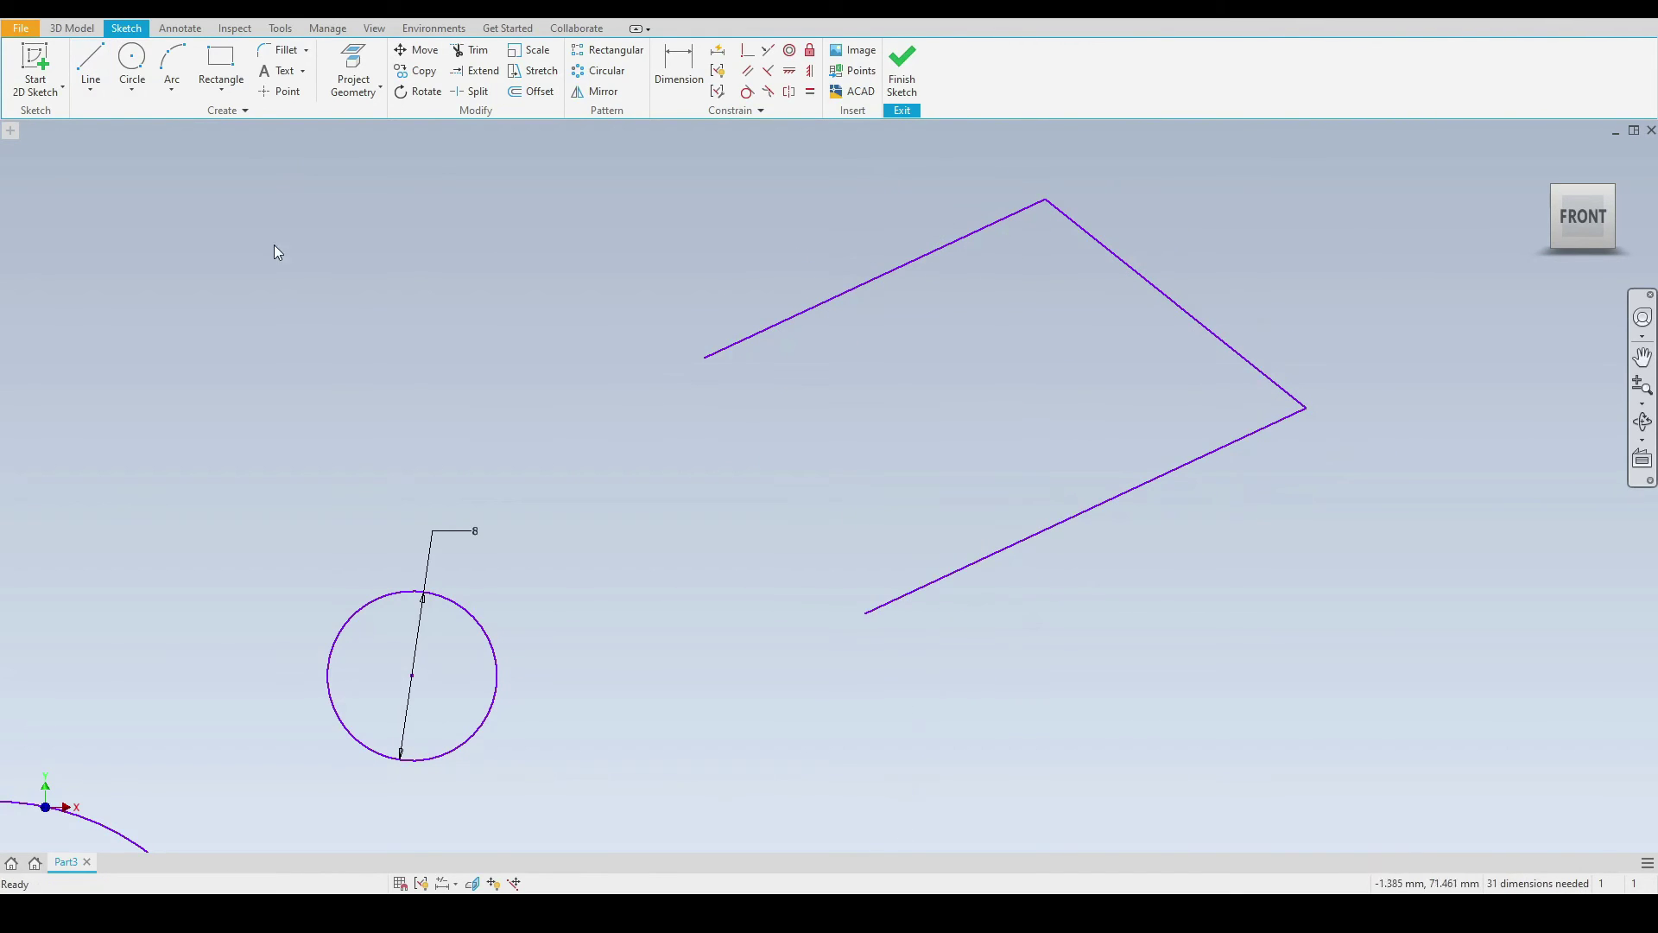
Create a circle tangent to the upper, right and lower wedge lines.
{"action": "left_click", "coordinate": [129, 90]}
{"action": "left_click", "coordinate": [164, 155]}
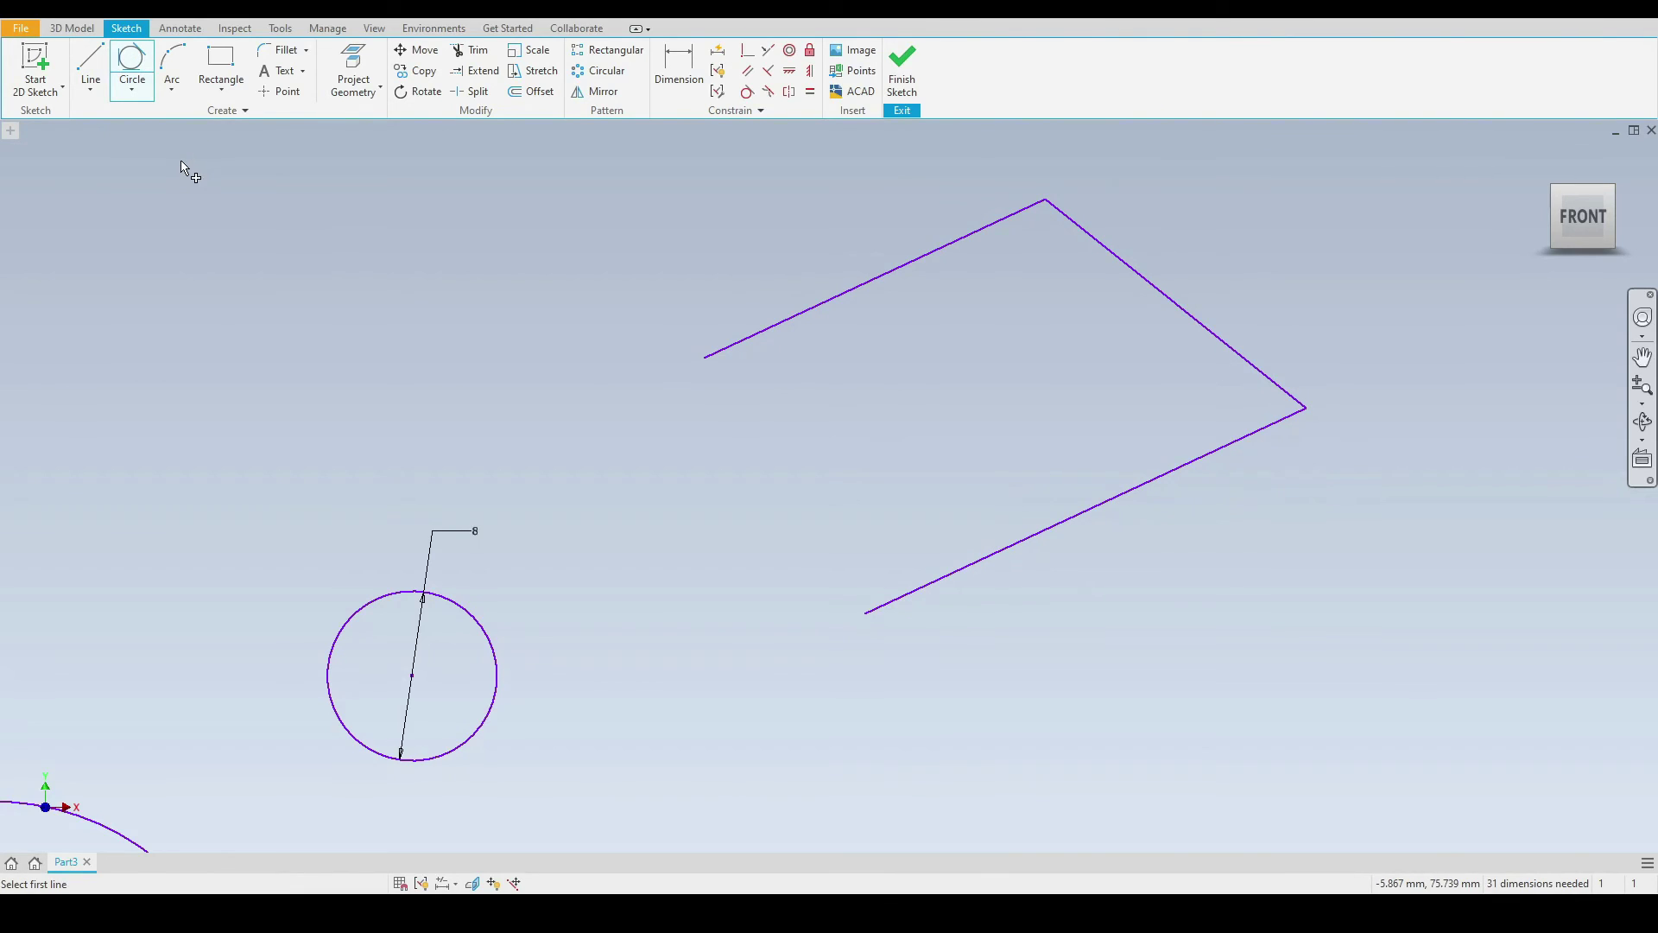
{"action": "left_click", "coordinate": [890, 275]}
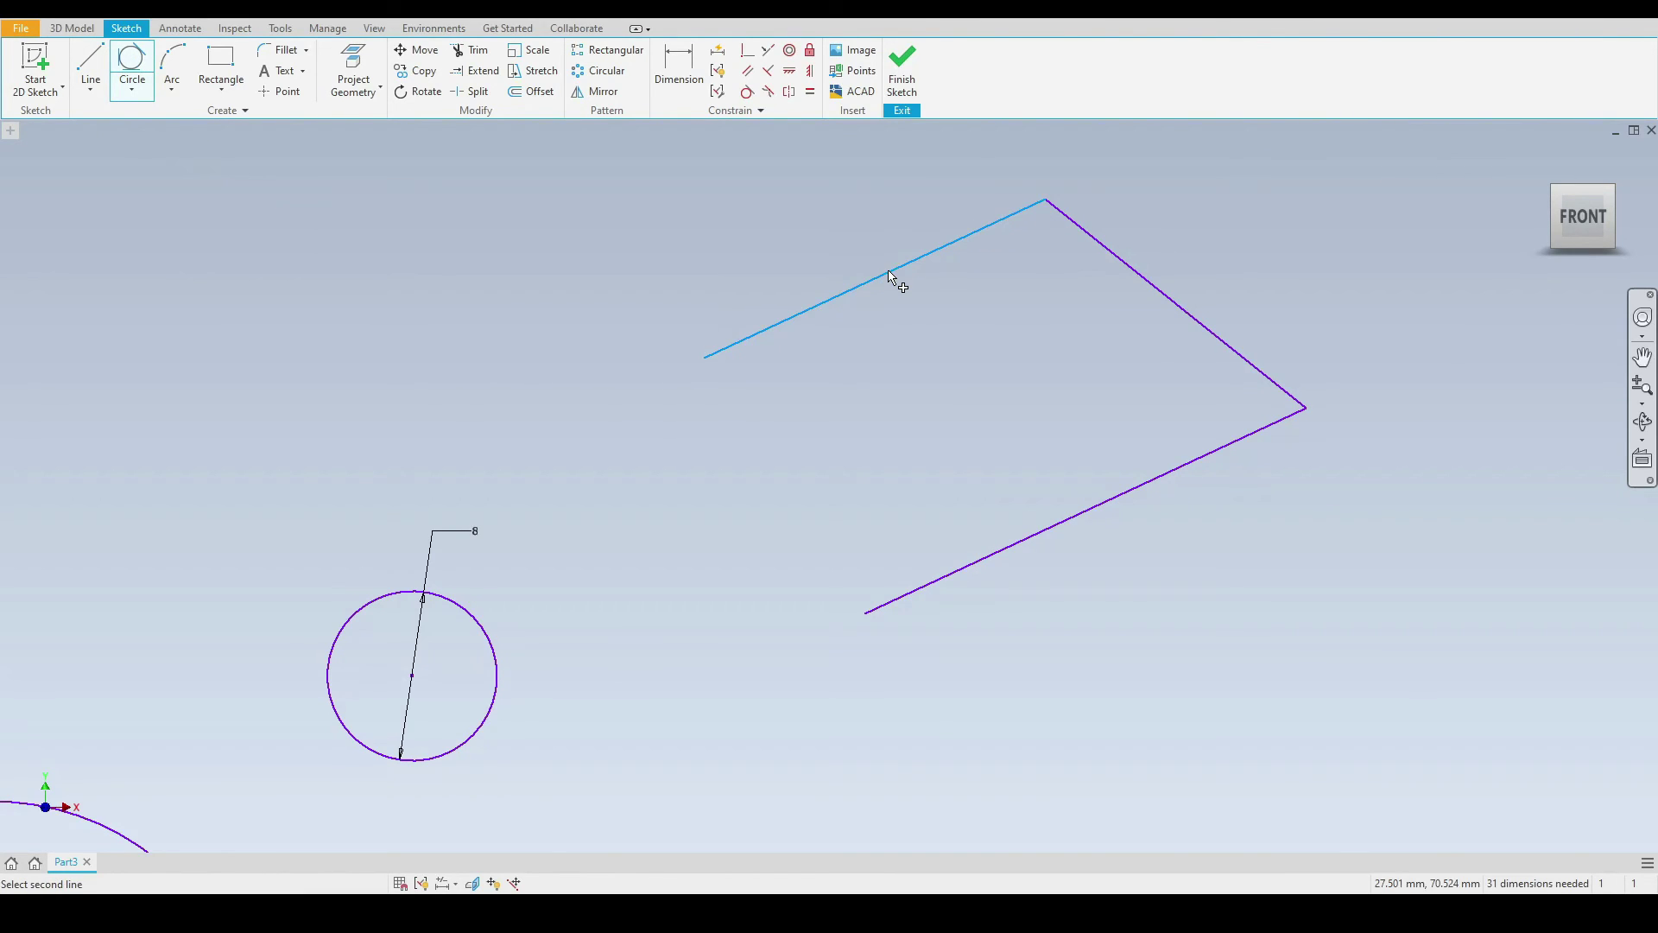
{"action": "left_click", "coordinate": [1103, 248]}
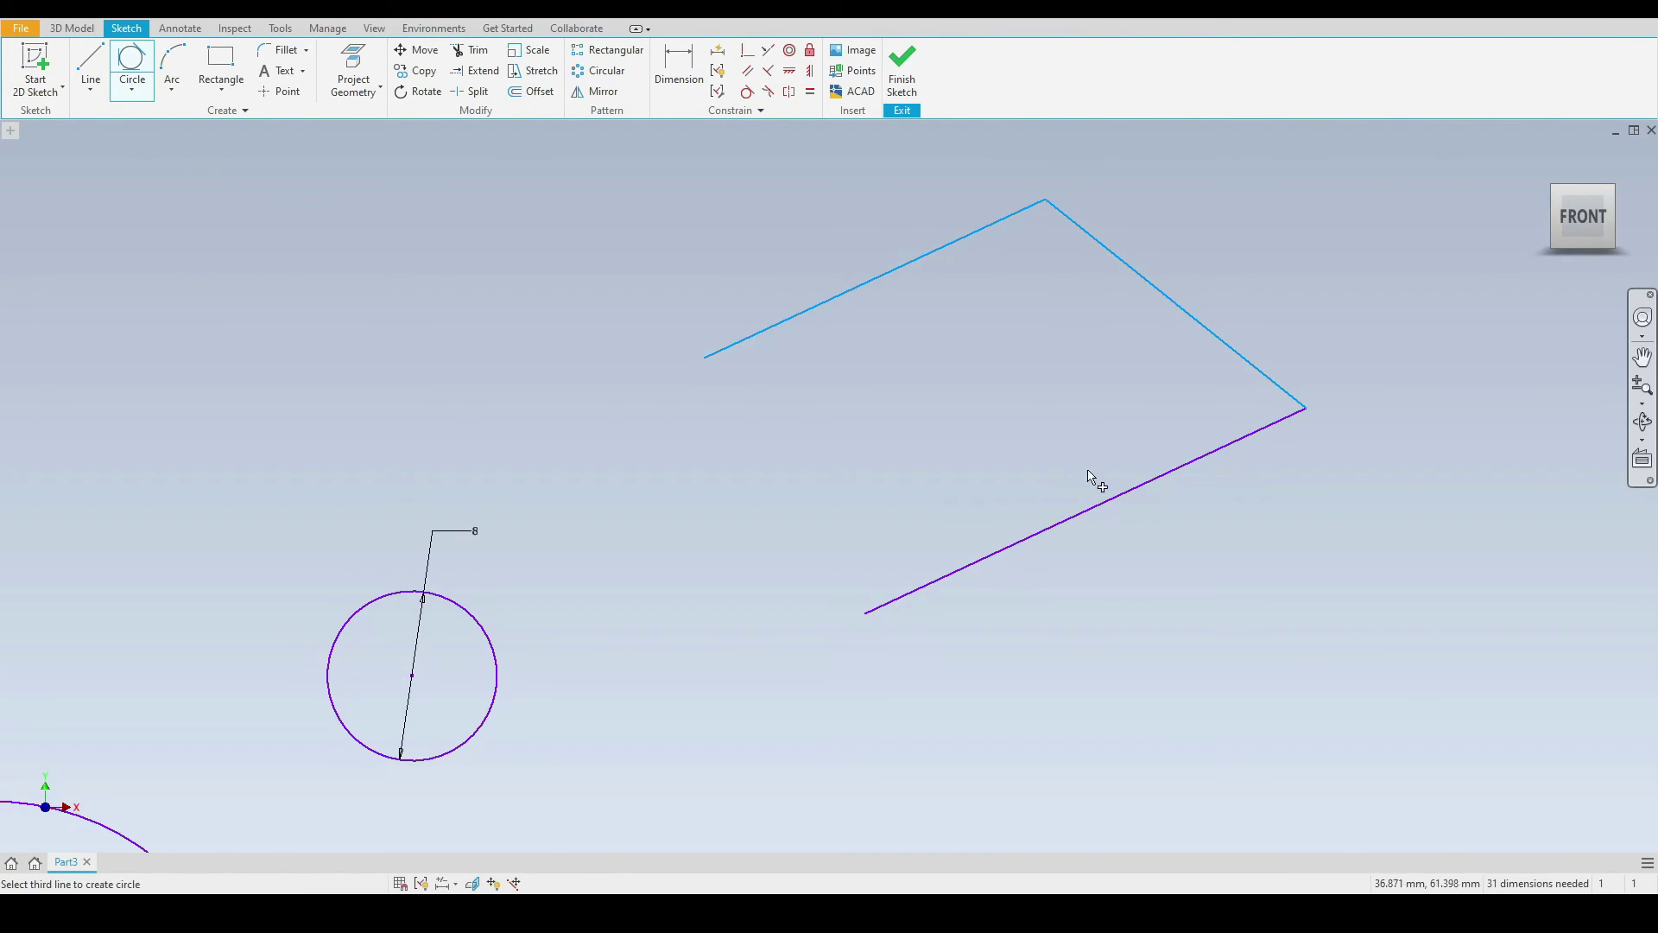
{"action": "left_click", "coordinate": [1087, 518]}
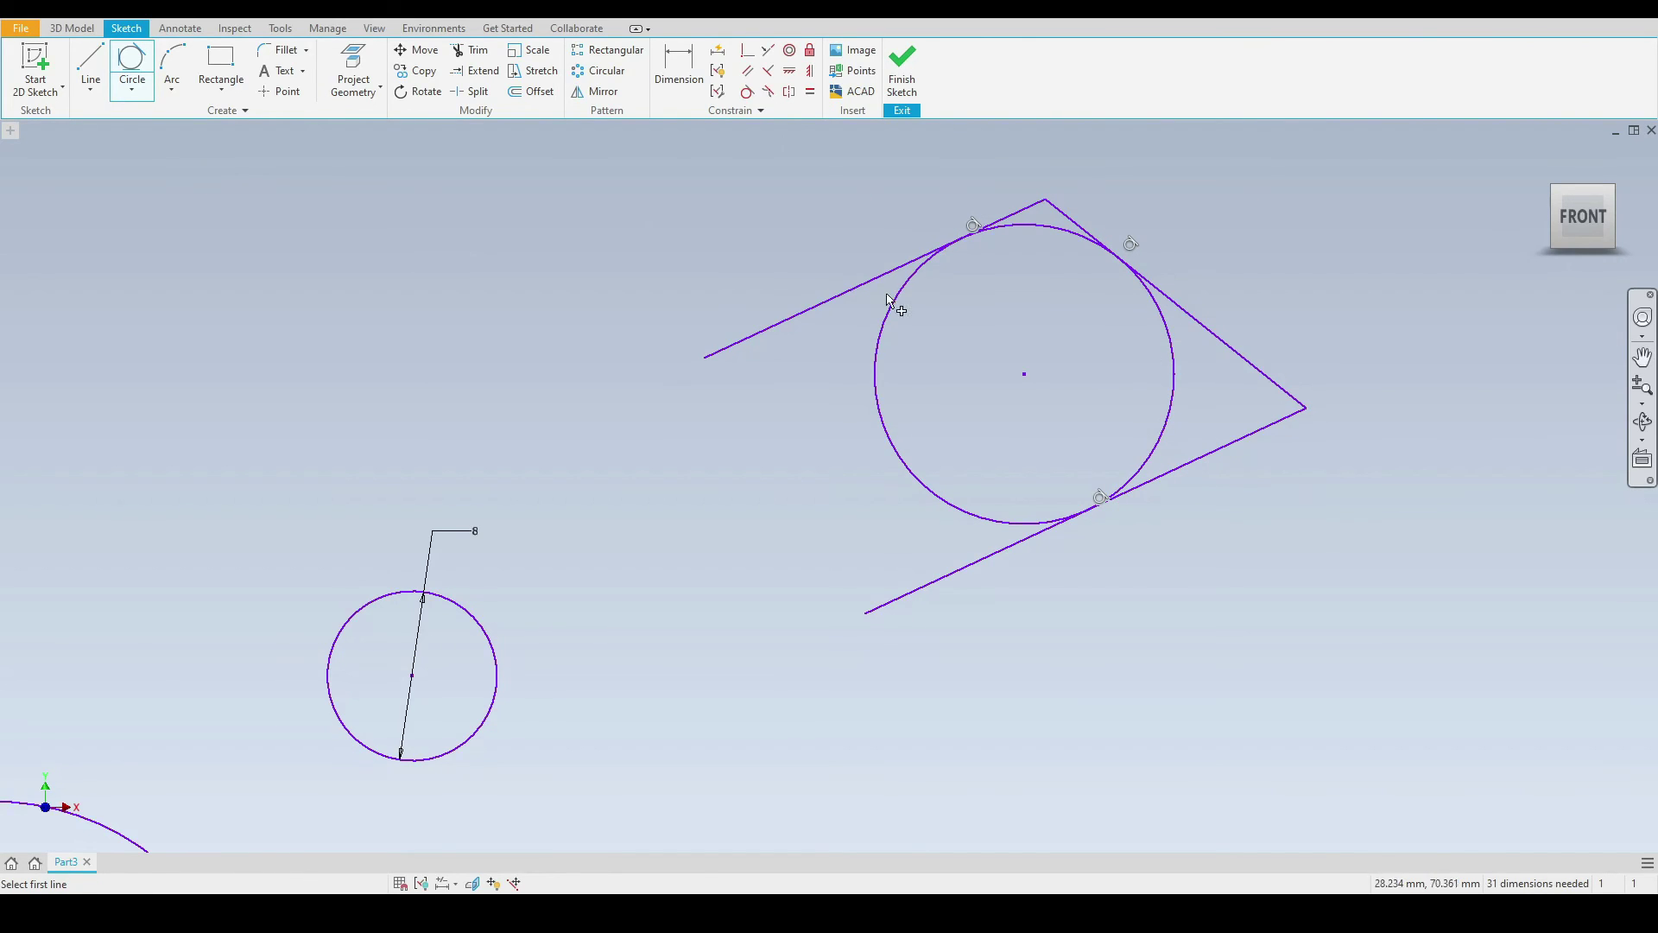
{"action": "right_click", "coordinate": [541, 381]}
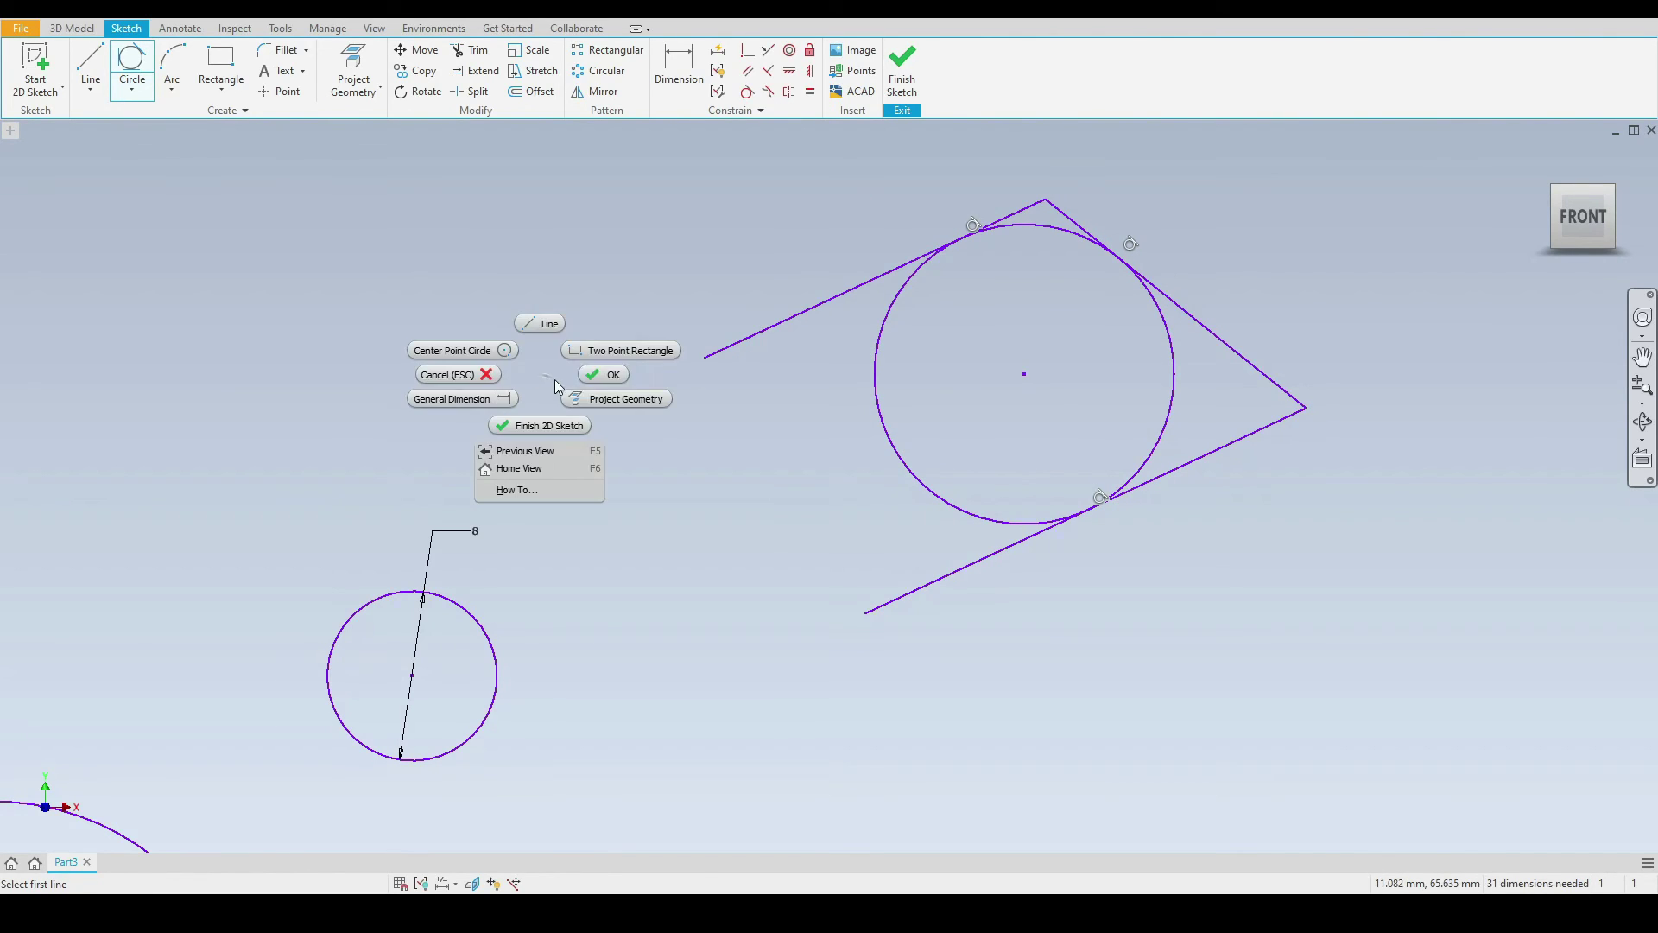
Drag the lower line and upper line's endpoint; the circle stays tangent to all three.
{"action": "left_click", "coordinate": [593, 384]}
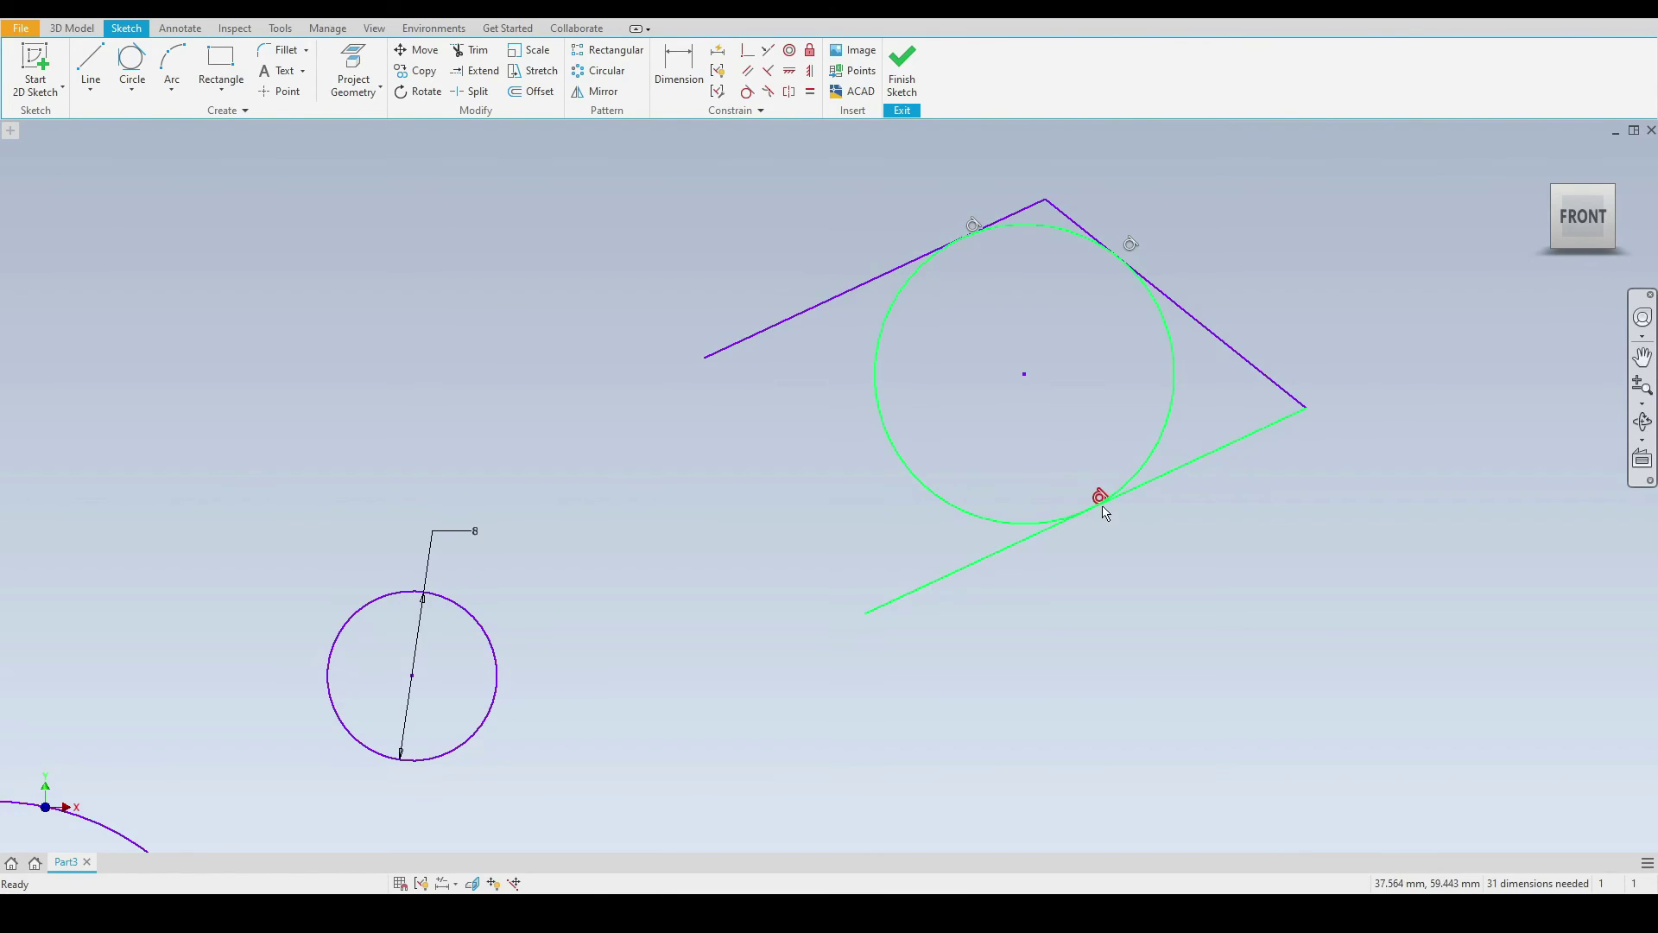
{"action": "left_click", "coordinate": [1127, 279]}
{"action": "left_click", "coordinate": [713, 489]}
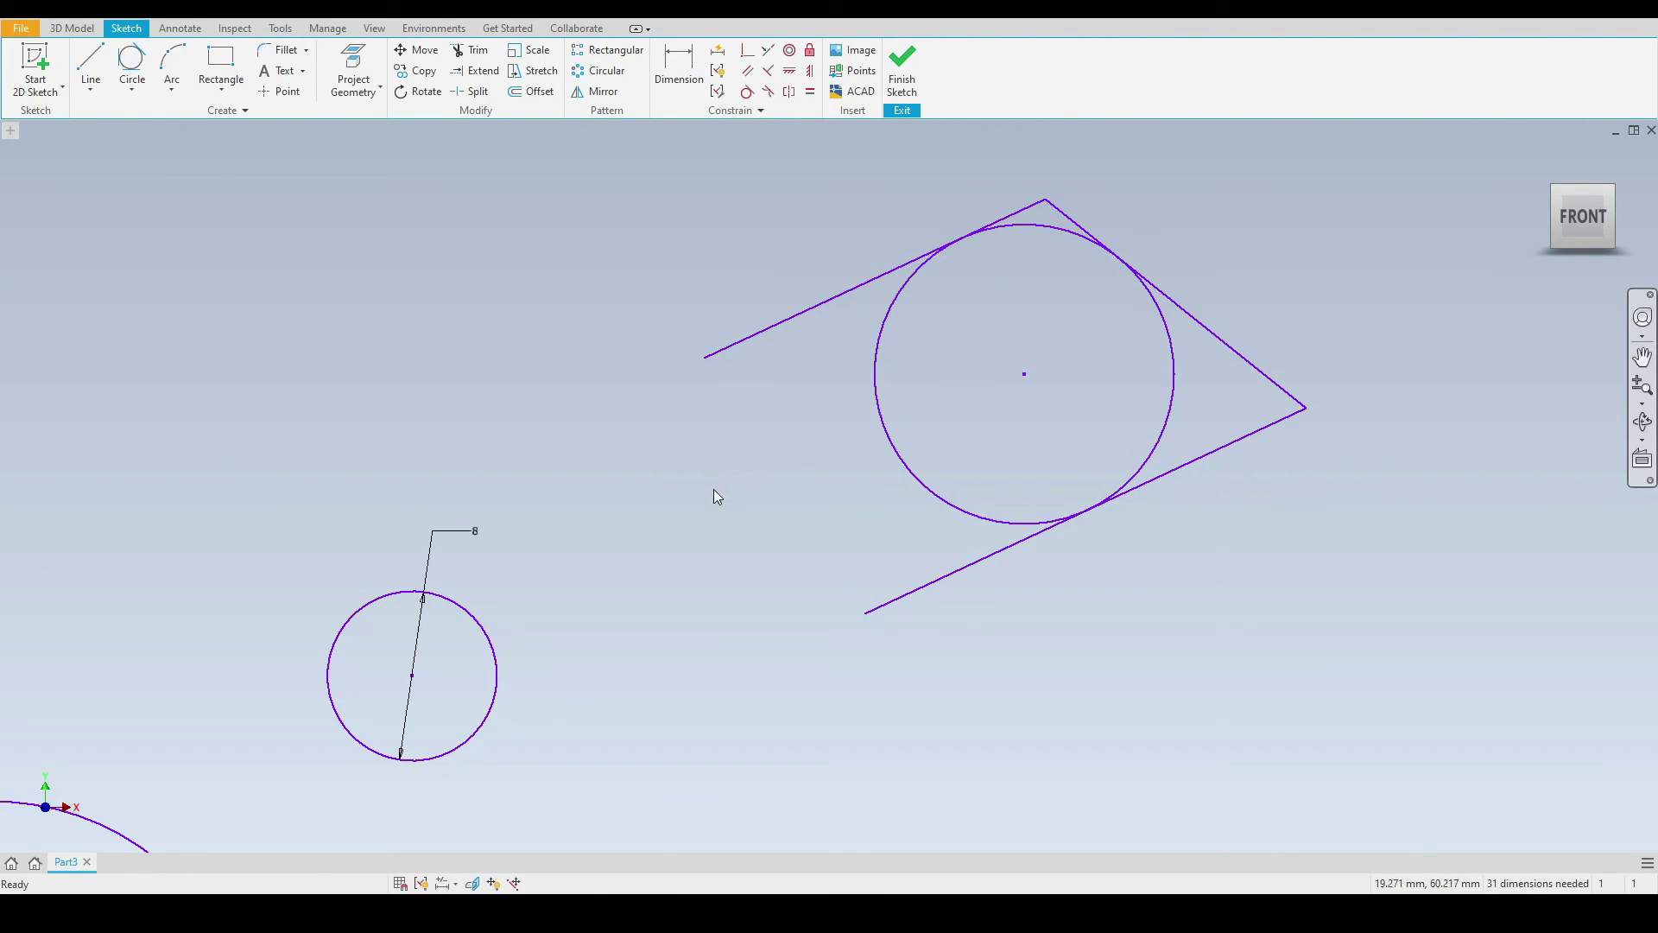
{"action": "mouse_move", "coordinate": [1083, 492]}
{"action": "left_mouse_down"}
{"action": "mouse_move", "coordinate": [851, 510]}
{"action": "mouse_move", "coordinate": [913, 401]}
{"action": "mouse_move", "coordinate": [1006, 513]}
{"action": "mouse_move", "coordinate": [956, 704]}
{"action": "mouse_move", "coordinate": [1123, 717]}
{"action": "mouse_move", "coordinate": [889, 668]}
{"action": "mouse_move", "coordinate": [743, 506]}
{"action": "mouse_move", "coordinate": [748, 569]}
{"action": "left_mouse_up"}
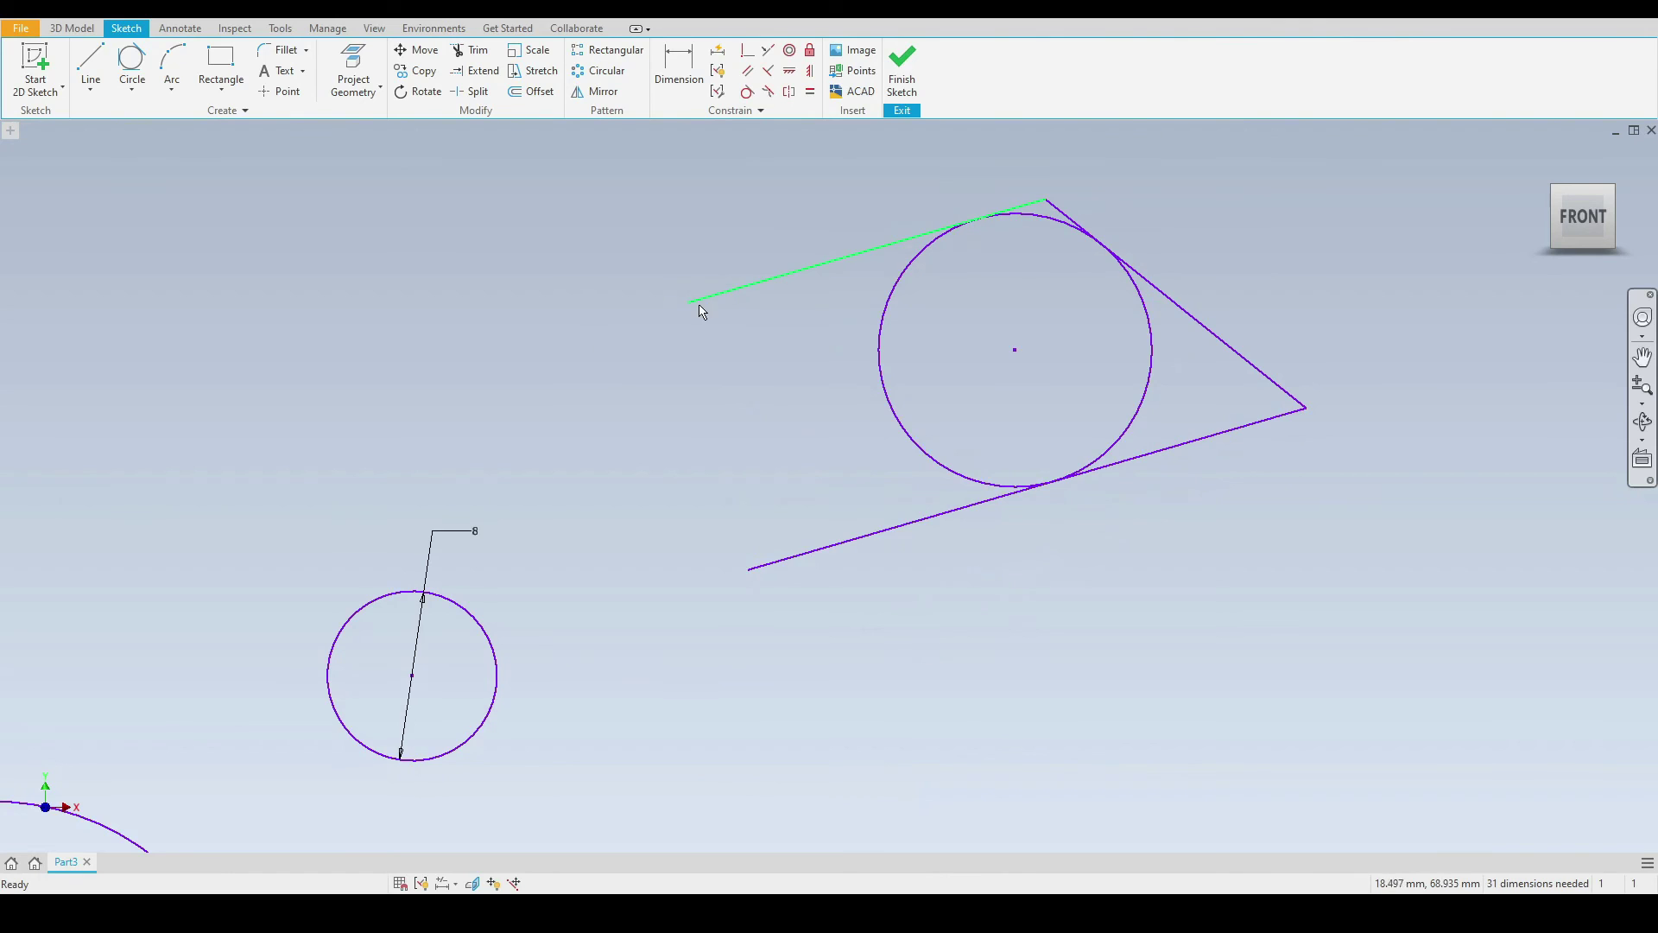
{"action": "mouse_move", "coordinate": [687, 304]}
{"action": "left_mouse_down"}
{"action": "mouse_move", "coordinate": [821, 371]}
{"action": "mouse_move", "coordinate": [758, 396]}
{"action": "left_mouse_up"}
Draw a wide horizontal ellipse by center, long-axis point and height point.
{"action": "middle_click_drag", "start_coordinate": [507, 287], "coordinate": [898, 440]}
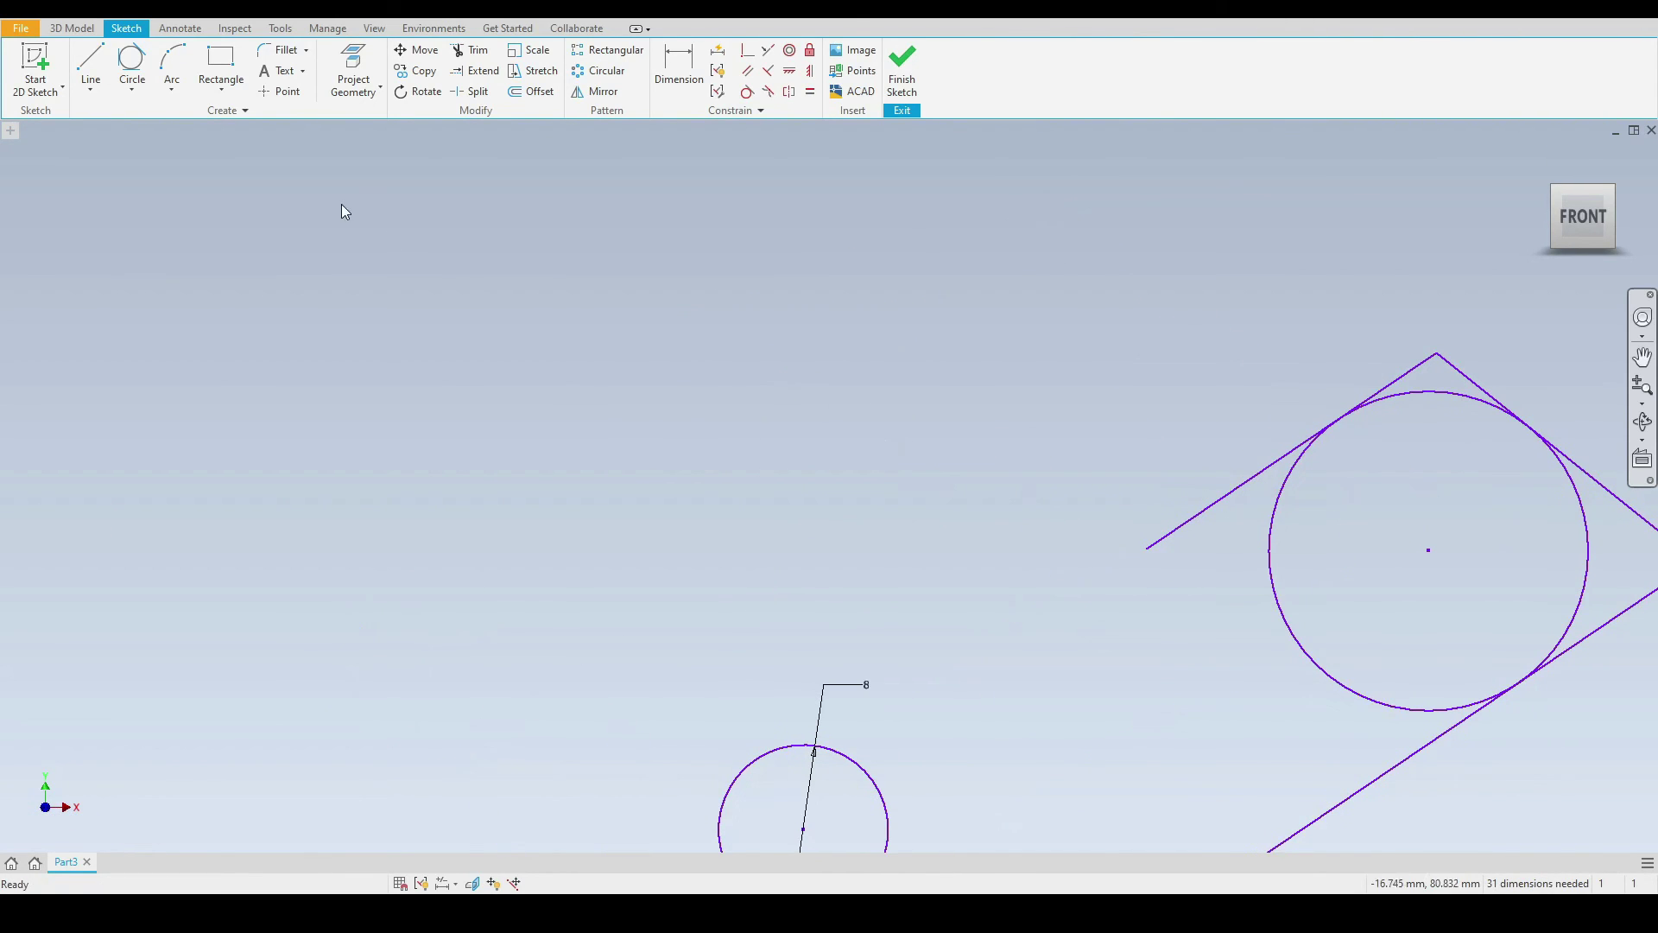
{"action": "left_click", "coordinate": [137, 95]}
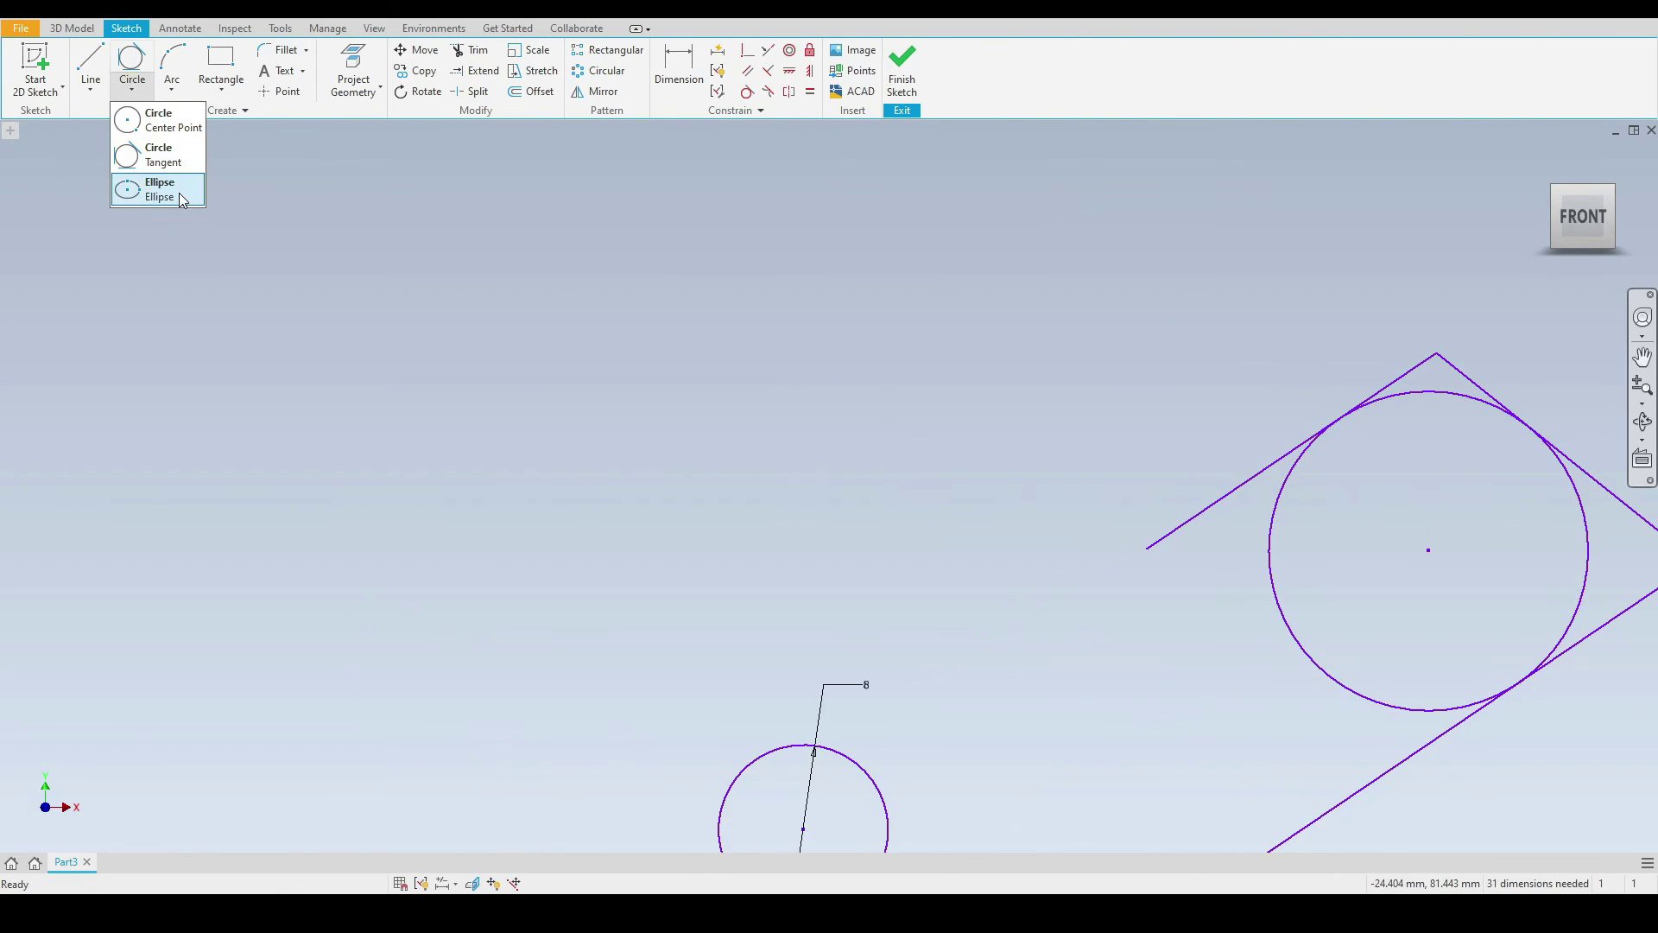
{"action": "left_click", "coordinate": [169, 190]}
{"action": "scroll", "coordinate": [621, 438], "scroll_direction": "down", "scroll_amount": 2}
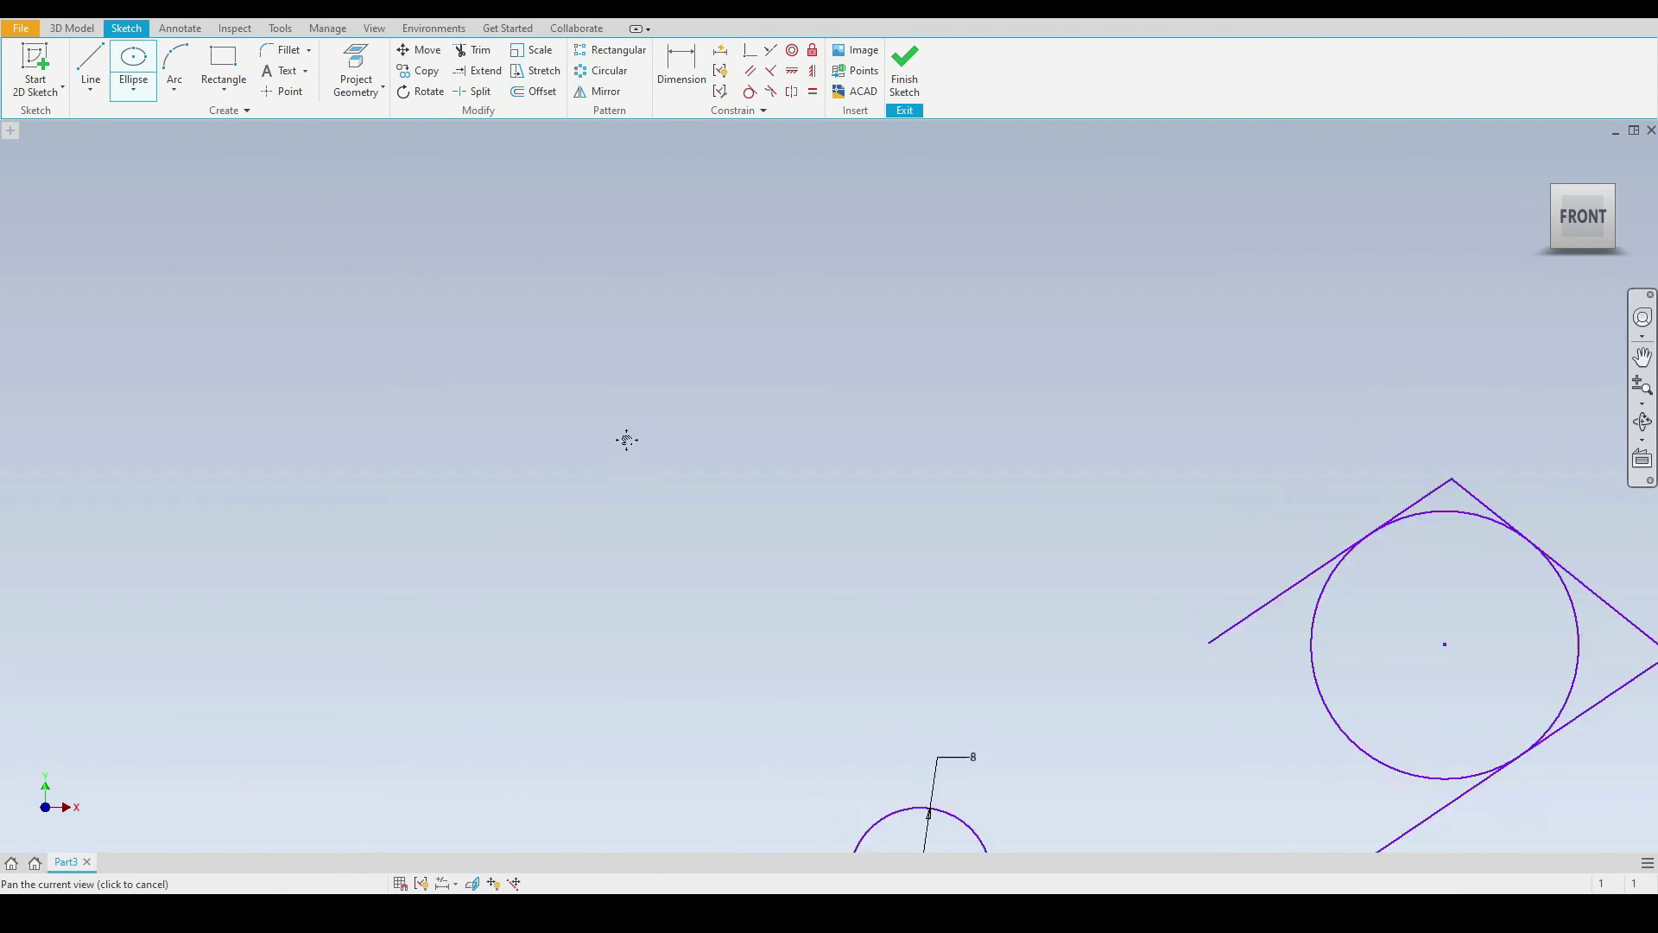
{"action": "left_click", "coordinate": [565, 388]}
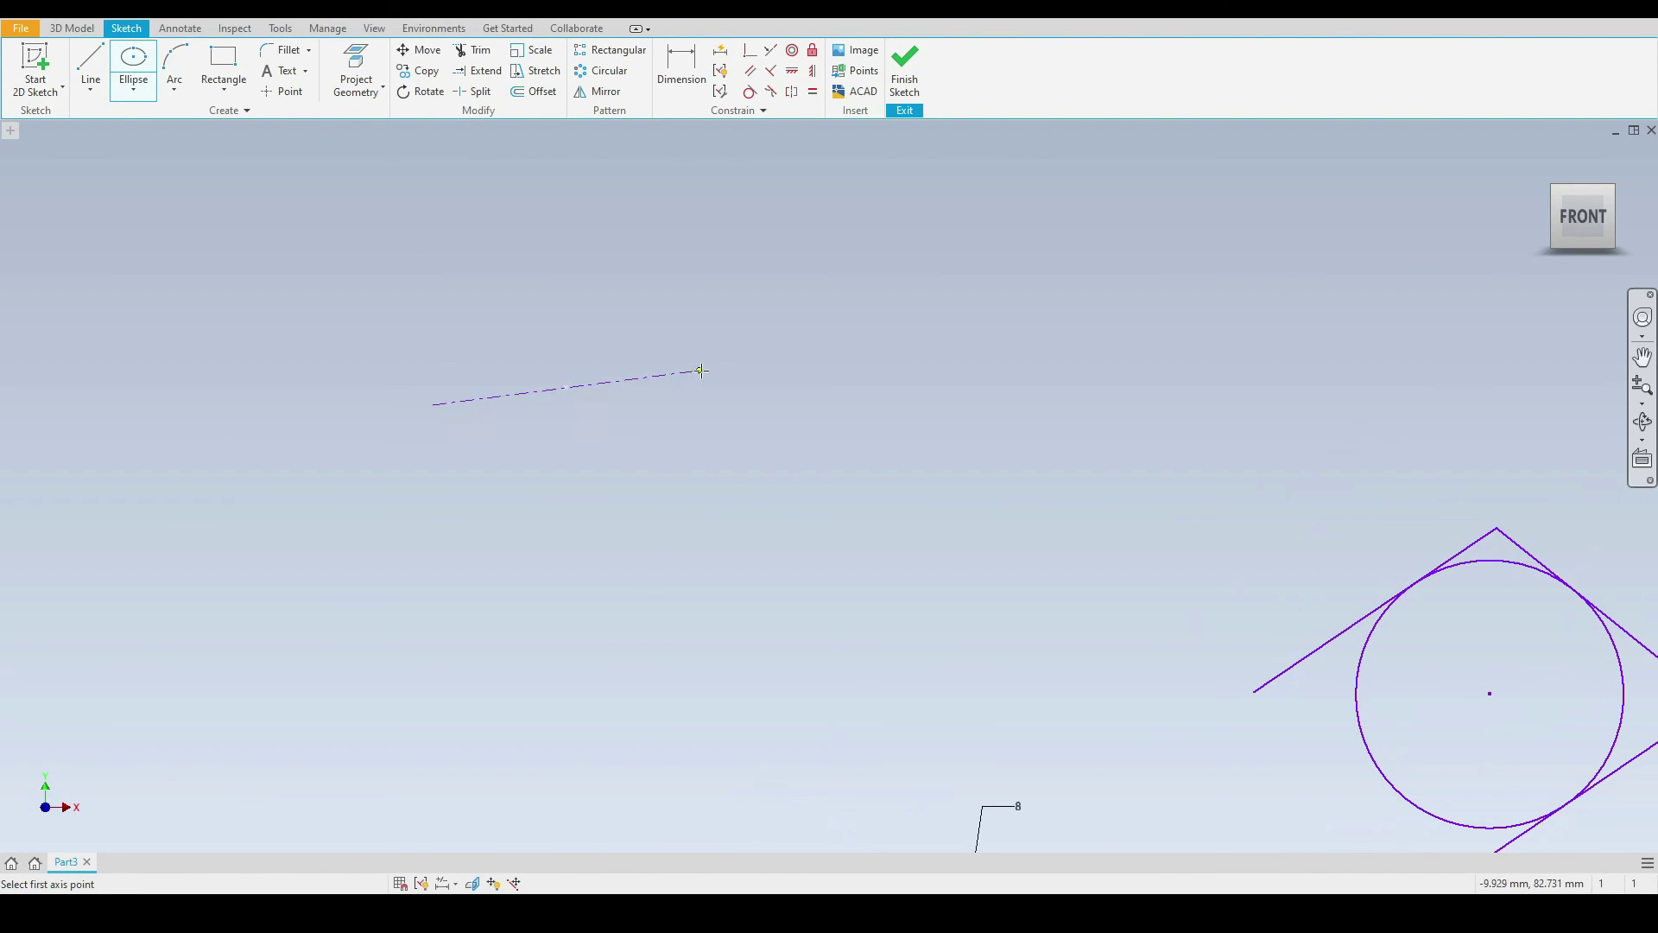
{"action": "left_click", "coordinate": [820, 386]}
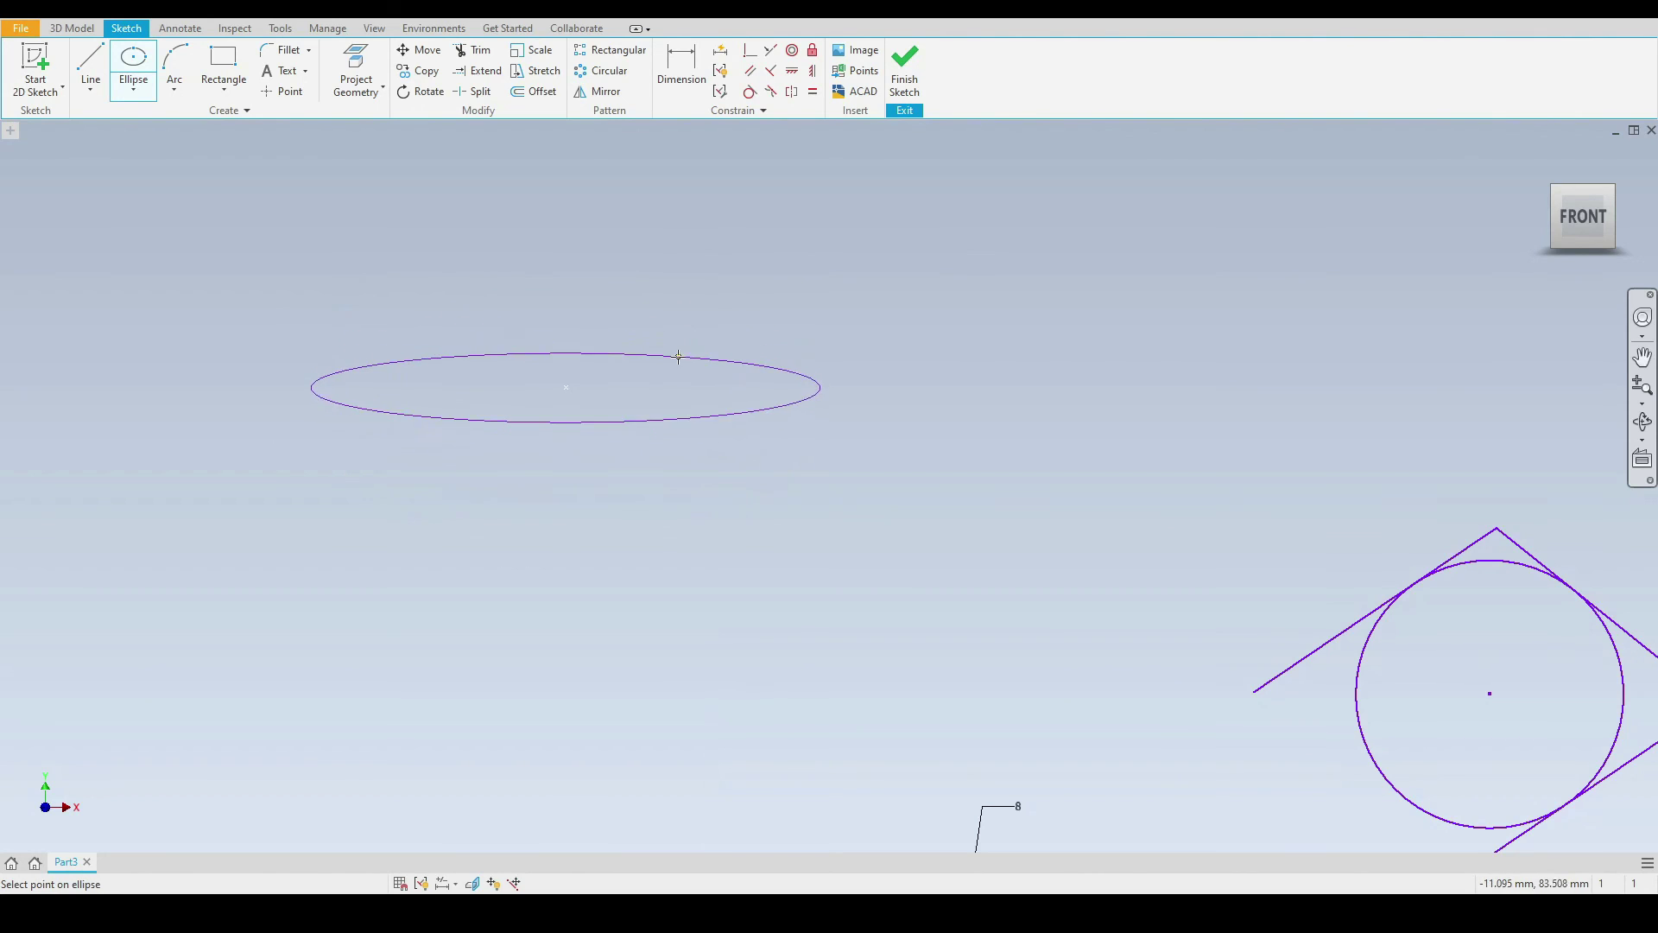
{"action": "left_click", "coordinate": [679, 324]}
{"action": "right_click", "coordinate": [785, 256]}
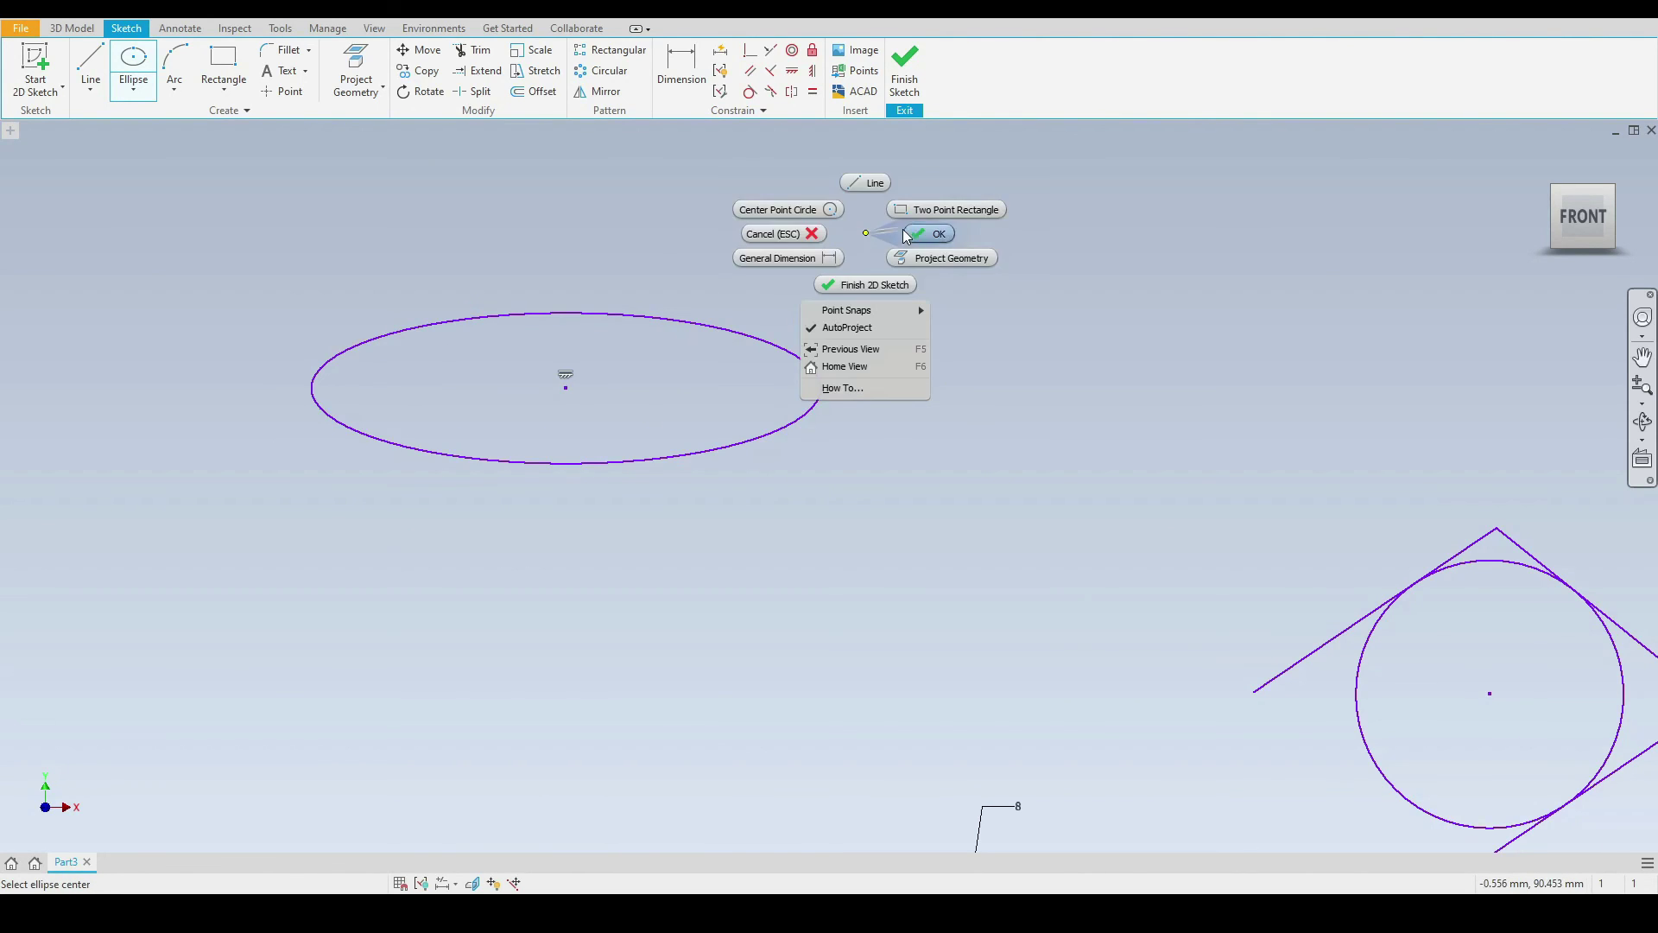
{"action": "left_click", "coordinate": [793, 287]}
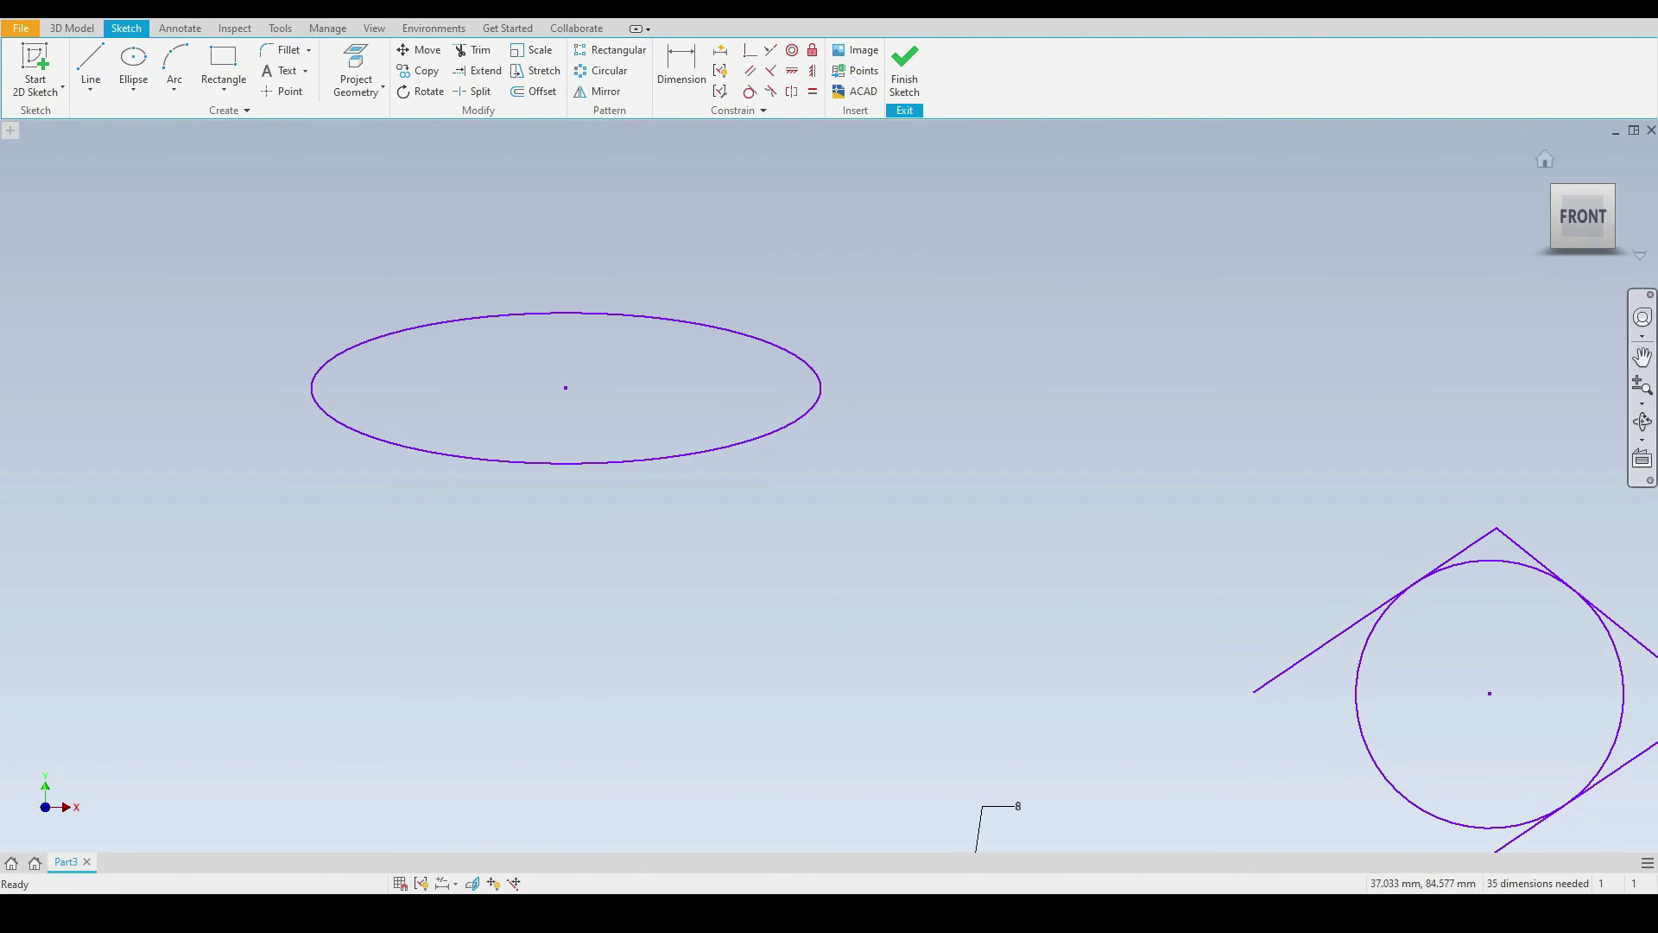